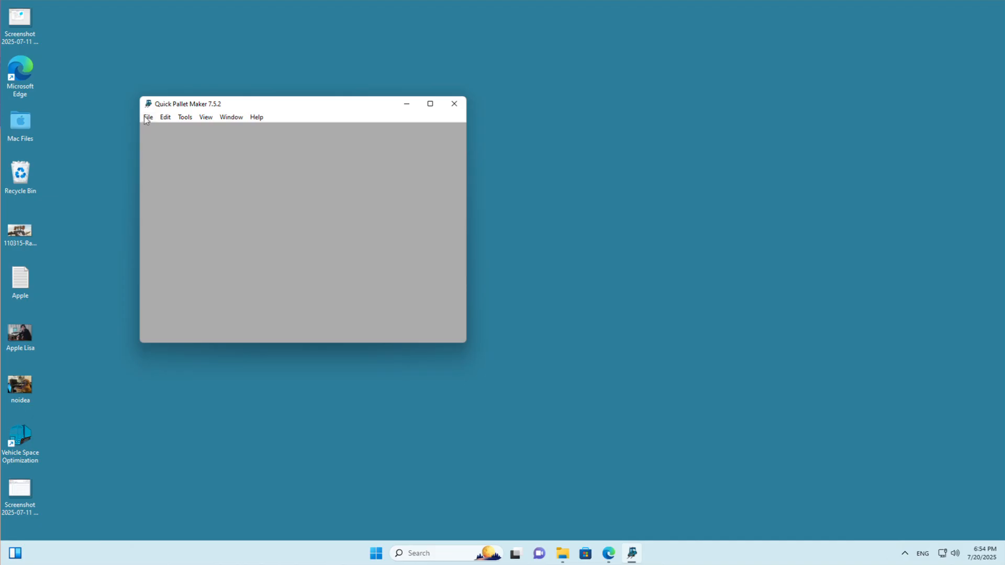
- Create a new data sheet and set the maximum load height to 1700 mm
{"action": "left_click", "coordinate": [148, 118]}
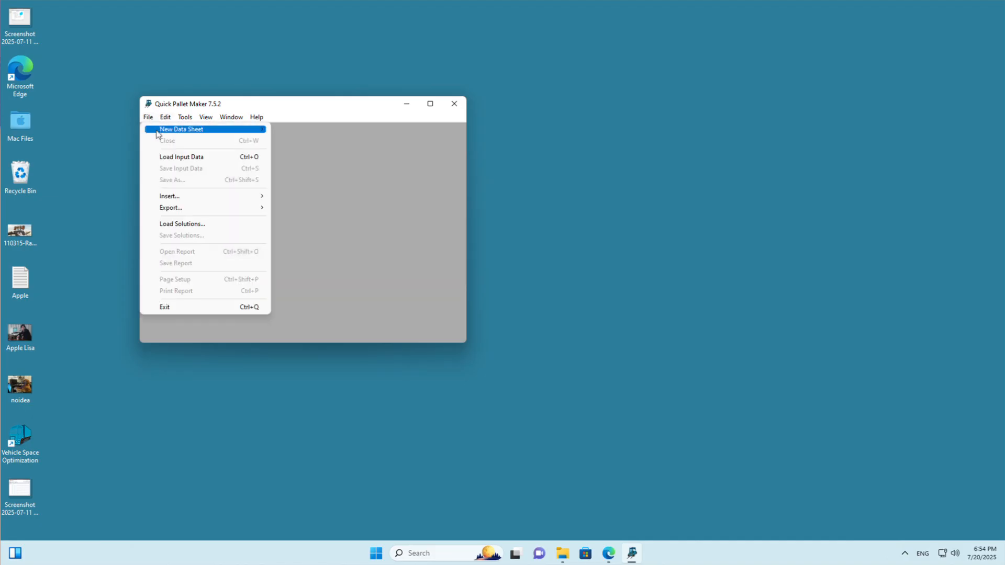
{"action": "mouse_move", "coordinate": [157, 135]}
{"action": "left_click", "coordinate": [313, 141]}
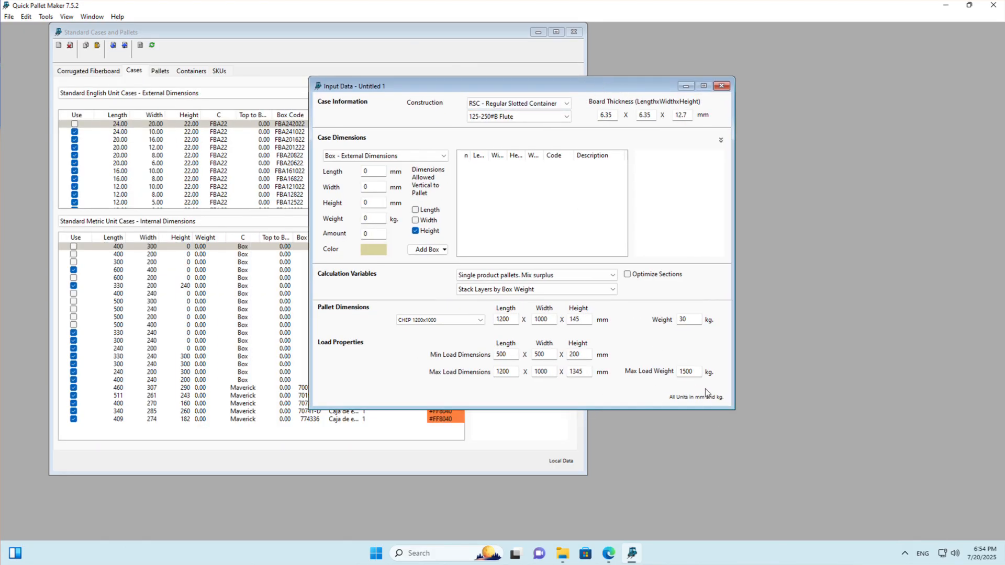
{"action": "double_click", "coordinate": [582, 372]}
{"action": "type", "text": "1700"}
- Add a box with external dimensions 408 × 275 × 144 mm and a weight of 1.5 kg
{"action": "left_click", "coordinate": [376, 169]}
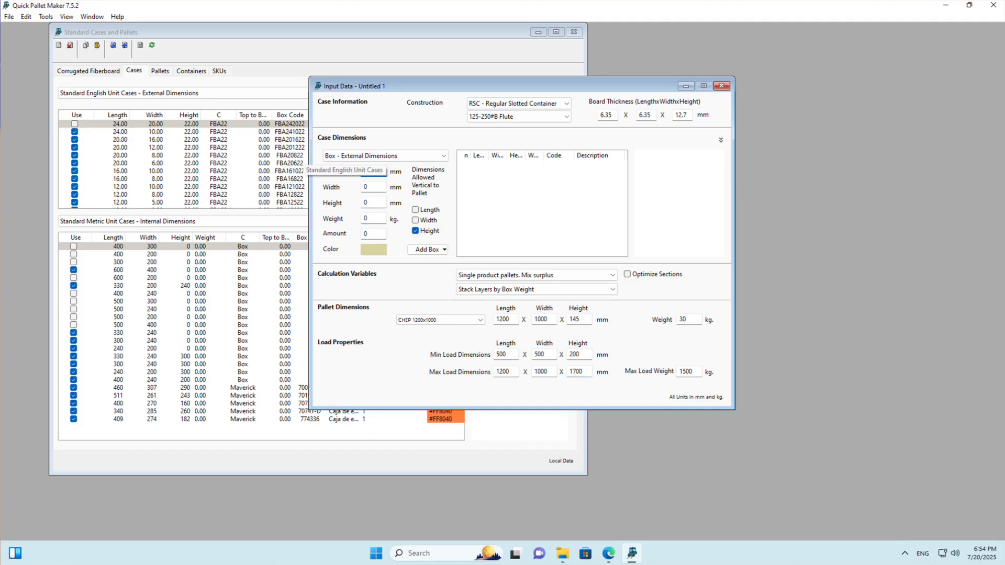
{"action": "type", "text": "408"}
{"action": "key", "text": "Tab"}
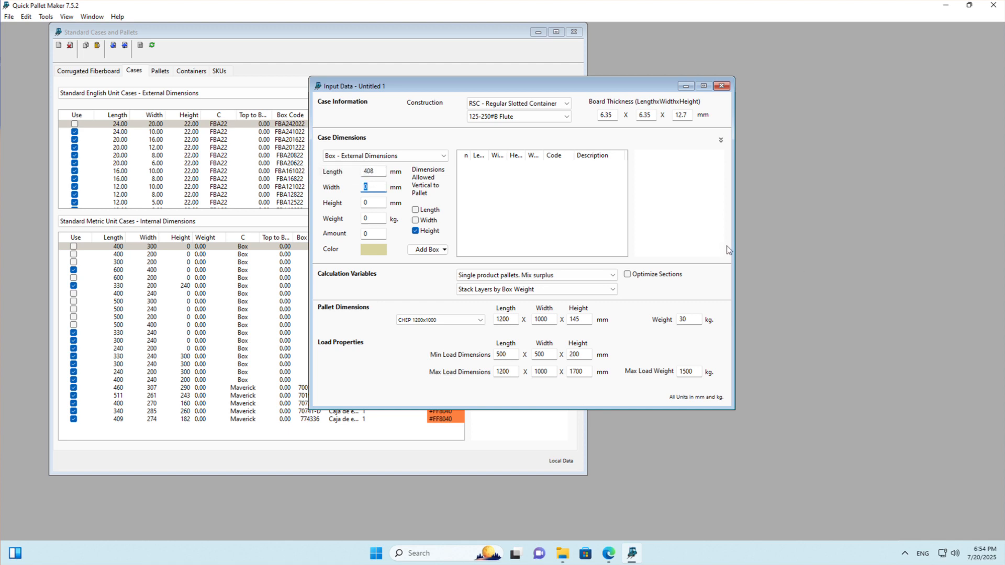
{"action": "type", "text": "275"}
{"action": "key", "text": "Tab"}
{"action": "type", "text": "144"}
{"action": "key", "text": "Tab"}
{"action": "type", "text": "1.5"}
{"action": "left_click", "coordinate": [430, 250]}
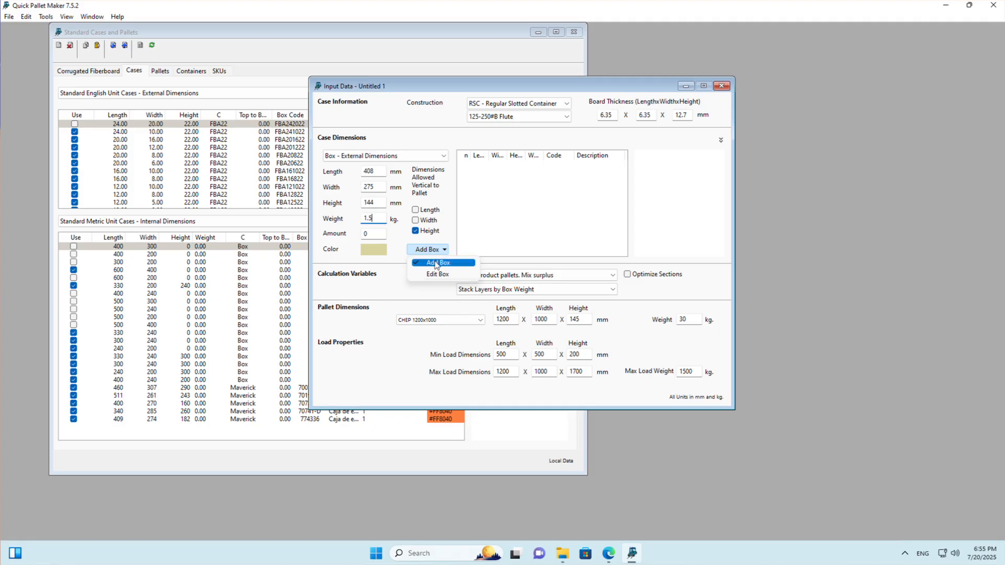
{"action": "left_click", "coordinate": [434, 262]}
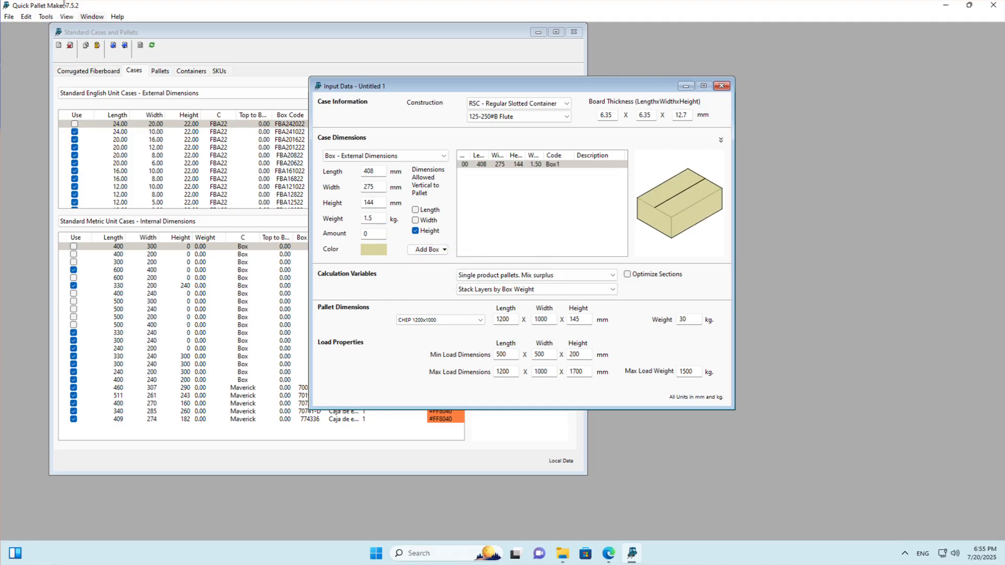
- Calculate the feasible pallets for the box and select solution 03
{"action": "left_click", "coordinate": [45, 17]}
{"action": "left_click", "coordinate": [45, 16]}
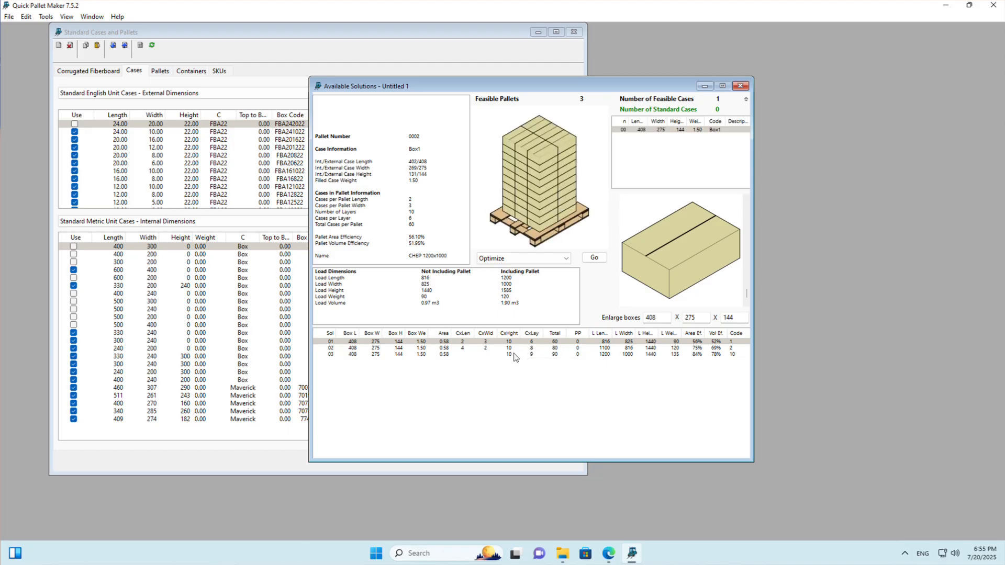
{"action": "left_click", "coordinate": [506, 355]}
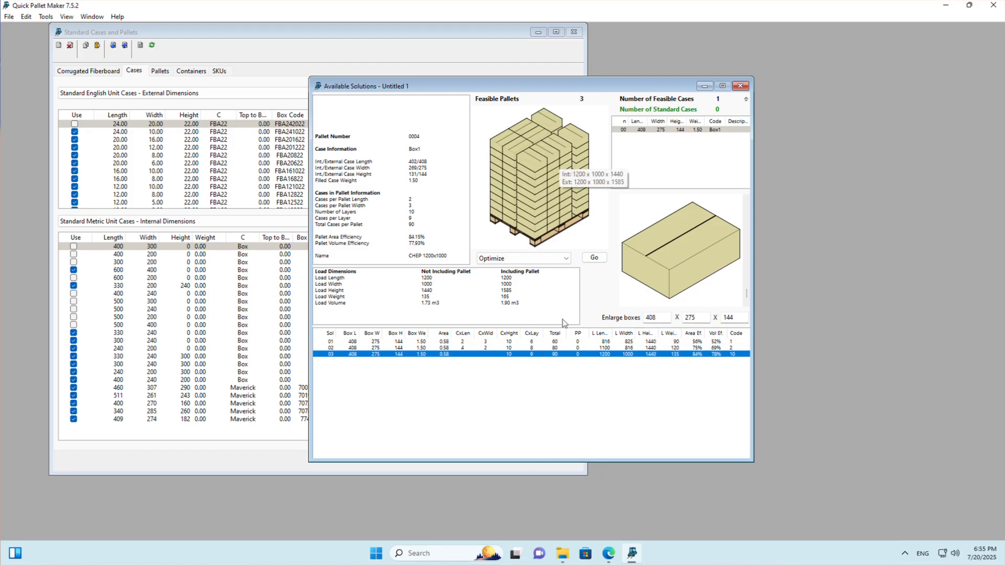
{"action": "left_click", "coordinate": [560, 173]}
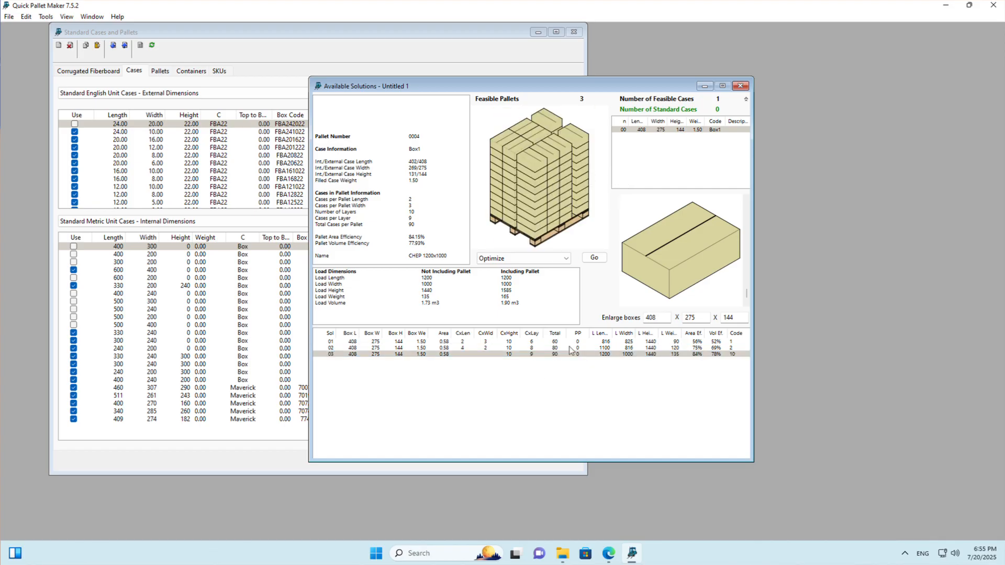
- Optimize solution 03 and view the resulting pallet from above, returning to its 3D view
{"action": "left_click", "coordinate": [522, 260]}
{"action": "left_click", "coordinate": [527, 270]}
{"action": "left_click", "coordinate": [594, 257]}
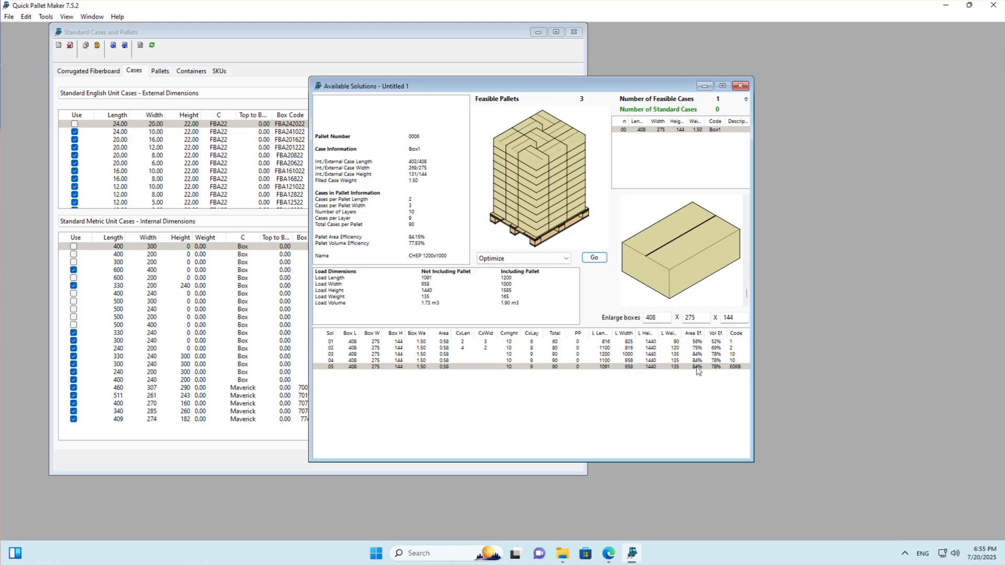
{"action": "left_click", "coordinate": [532, 174]}
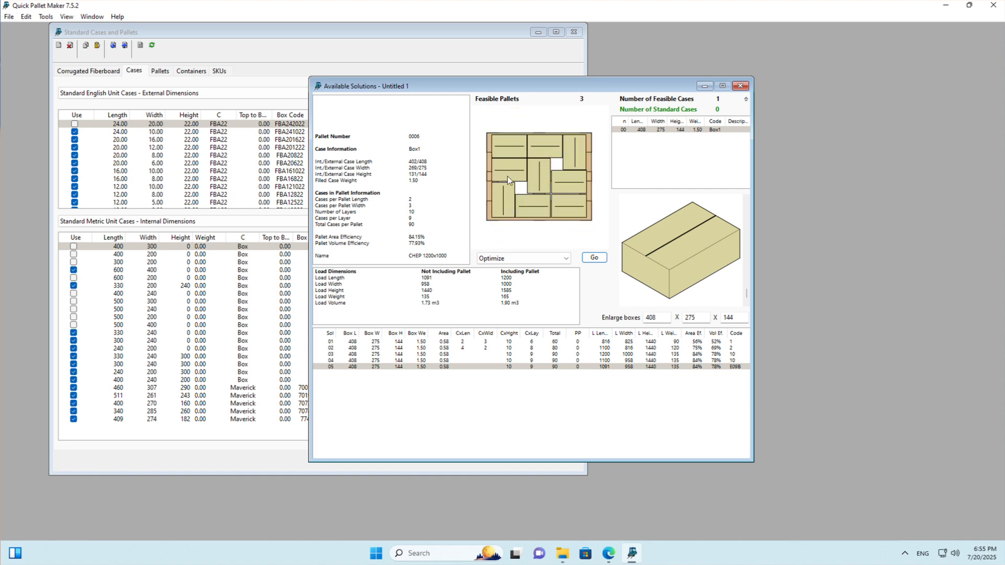
{"action": "left_click", "coordinate": [565, 209]}
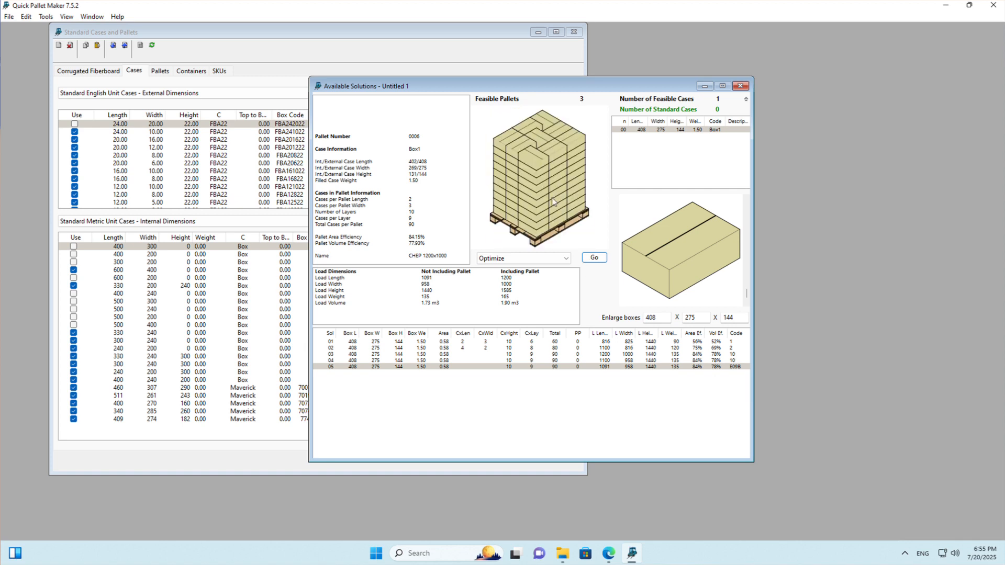
- Open the Robot window for the optimized pallet and arrange it enlarged beside the available solutions
{"action": "left_click_drag", "start_coordinate": [580, 90], "coordinate": [357, 86]}
{"action": "mouse_move", "coordinate": [306, 369]}
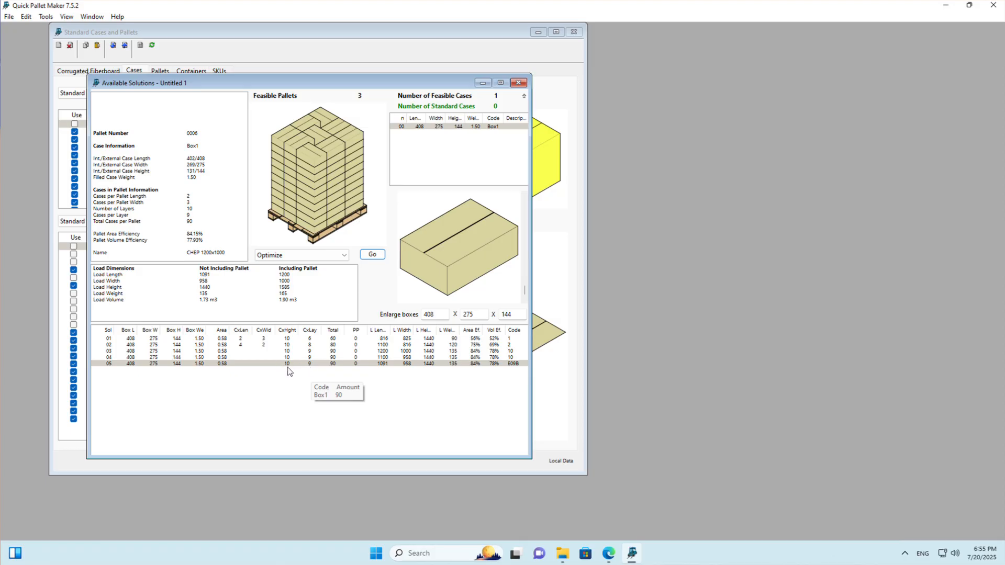
{"action": "left_click", "coordinate": [92, 17]}
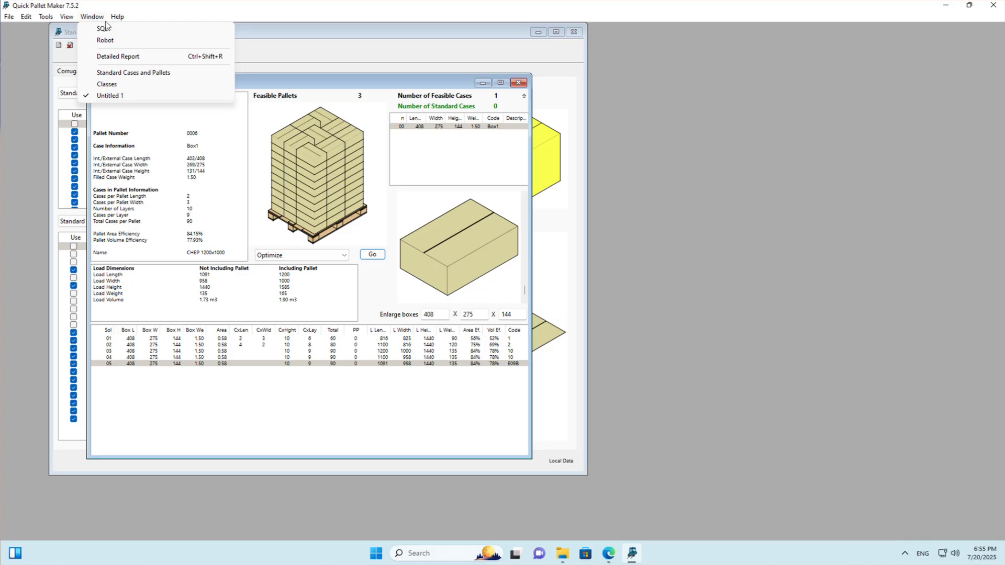
{"action": "left_click", "coordinate": [121, 43]}
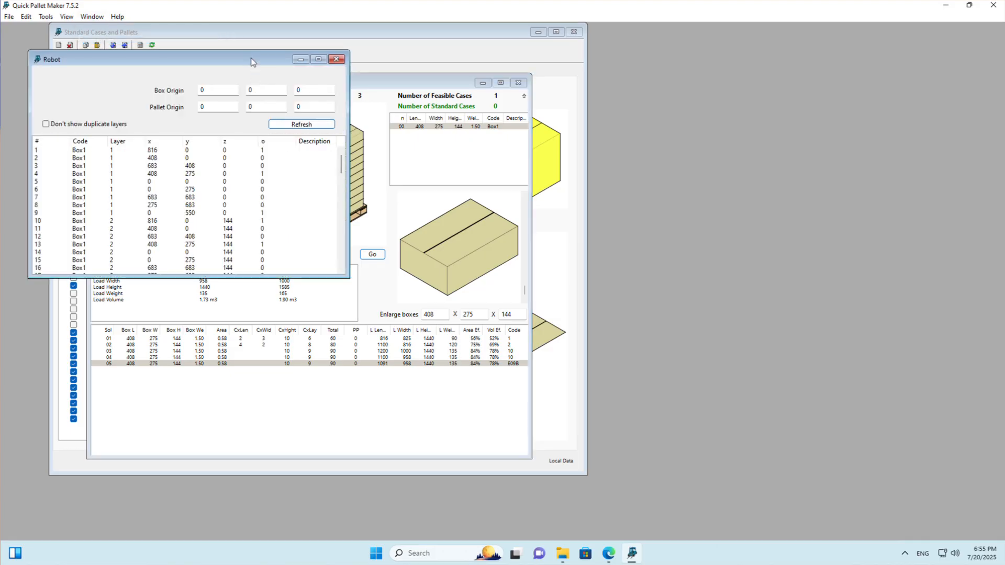
{"action": "left_click_drag", "start_coordinate": [251, 60], "coordinate": [439, 96]}
{"action": "left_click_drag", "start_coordinate": [514, 101], "coordinate": [771, 71]}
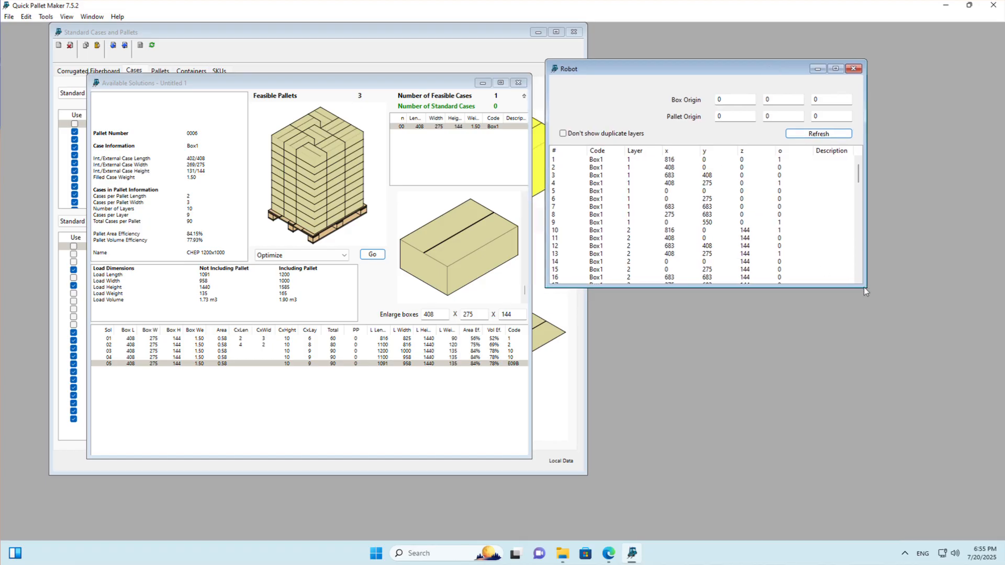
{"action": "left_click_drag", "start_coordinate": [864, 287], "coordinate": [1001, 541]}
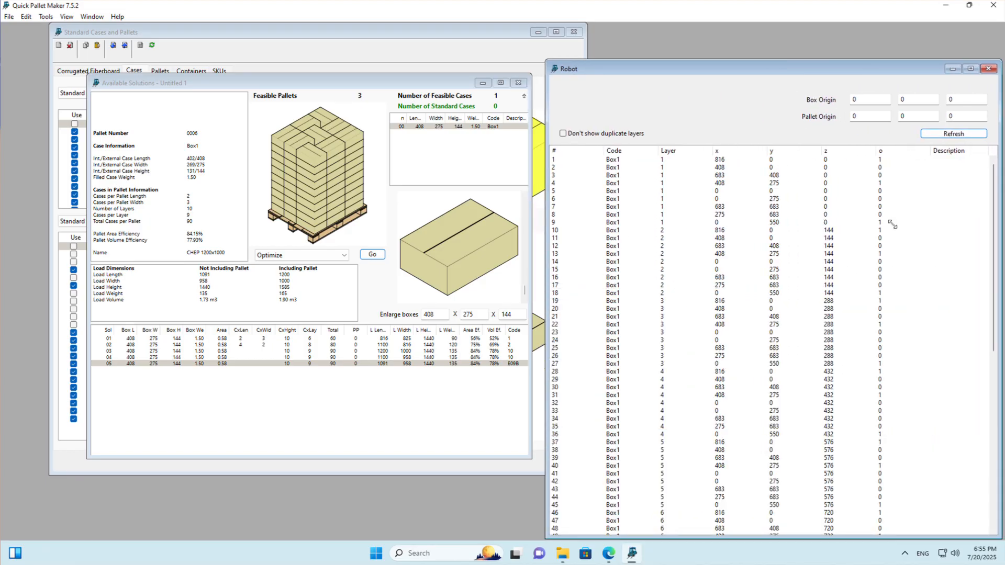
{"action": "left_click_drag", "start_coordinate": [847, 69], "coordinate": [848, 48]}
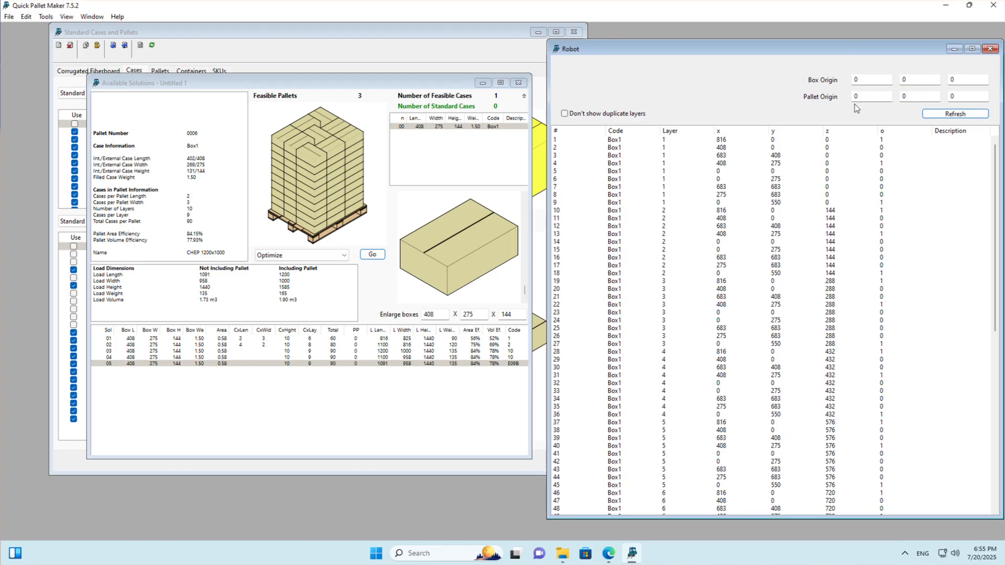
- Set the robot's box origin to 1100, 0, 240 and refresh the box coordinates
{"action": "double_click", "coordinate": [878, 79]}
{"action": "double_click", "coordinate": [967, 96]}
{"action": "double_click", "coordinate": [962, 80]}
{"action": "type", "text": "240"}
{"action": "left_click", "coordinate": [936, 114]}
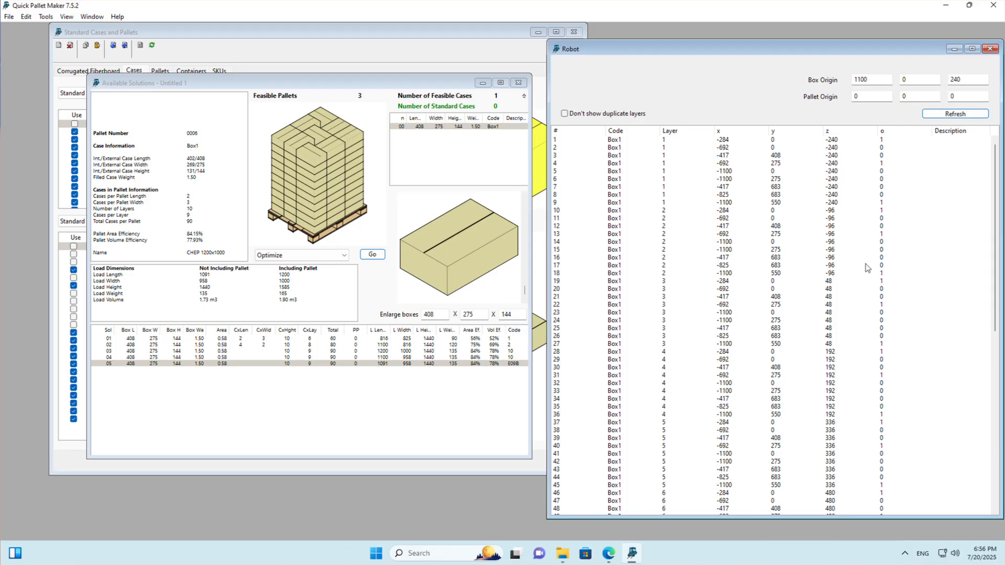
- Review the robot coordinates, refresh them with duplicate layers hidden, and close the Robot window
{"action": "scroll", "coordinate": [866, 268], "scroll_direction": "down", "scroll_amount": 4}
{"action": "scroll", "coordinate": [865, 264], "scroll_direction": "down", "scroll_amount": 11}
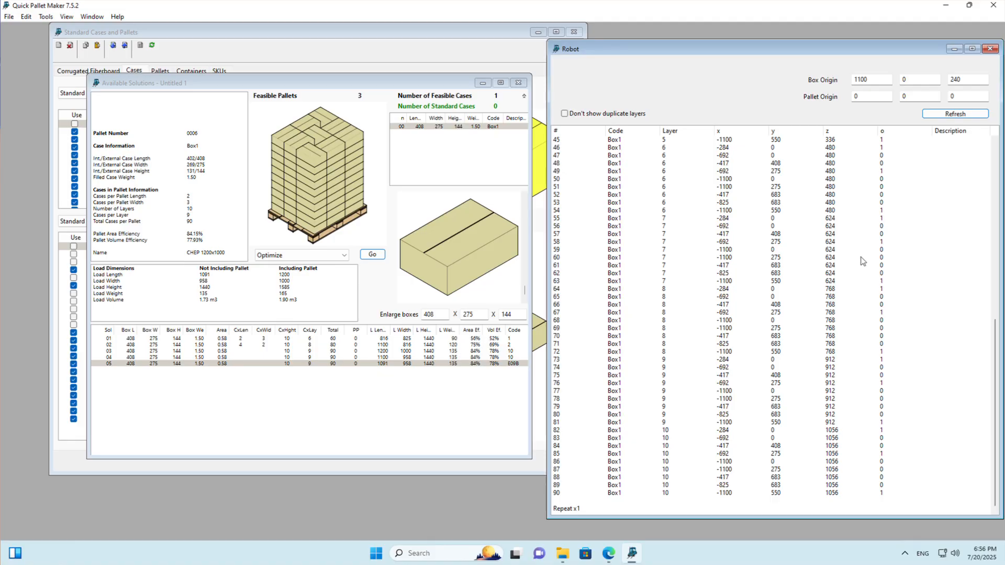
{"action": "scroll", "coordinate": [863, 260], "scroll_direction": "up", "scroll_amount": 15}
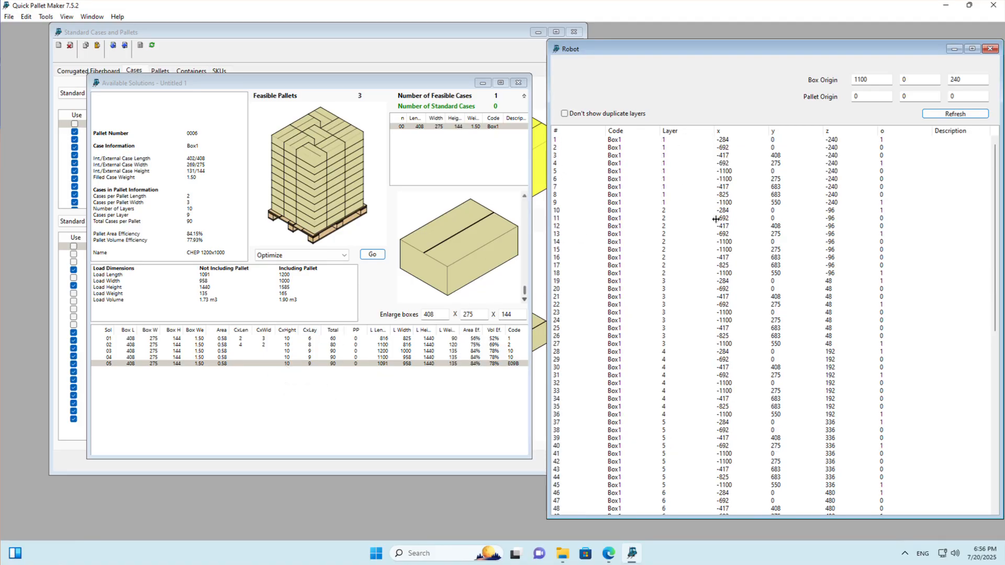
{"action": "scroll", "coordinate": [717, 217], "scroll_direction": "down", "scroll_amount": 15}
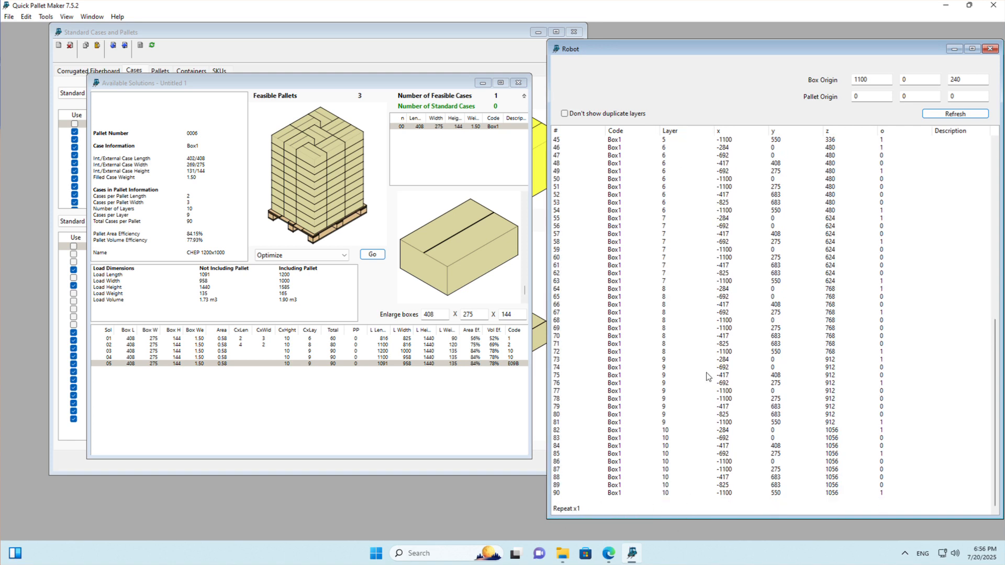
{"action": "scroll", "coordinate": [762, 284], "scroll_direction": "up", "scroll_amount": 15}
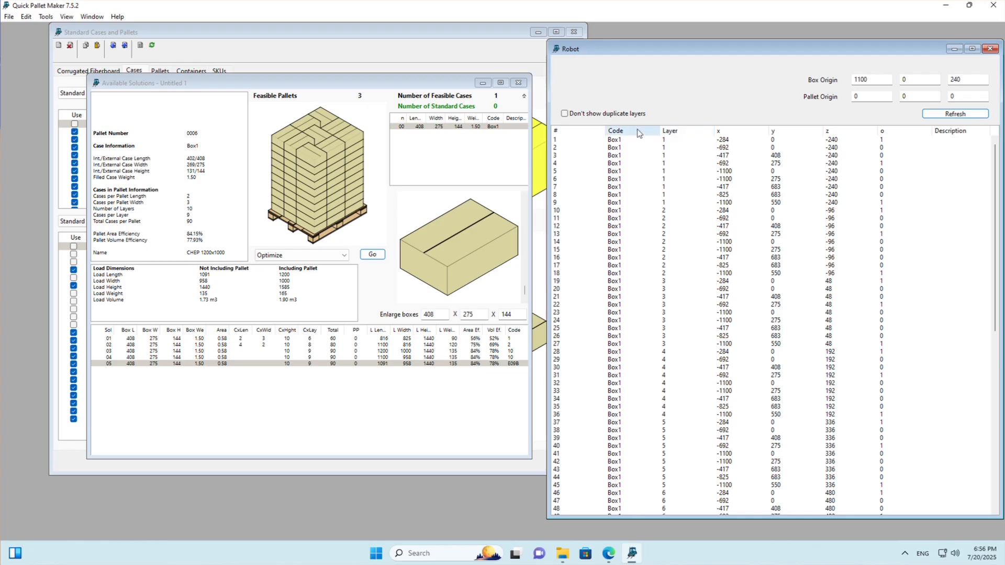
{"action": "left_click", "coordinate": [564, 114]}
{"action": "left_click", "coordinate": [955, 114]}
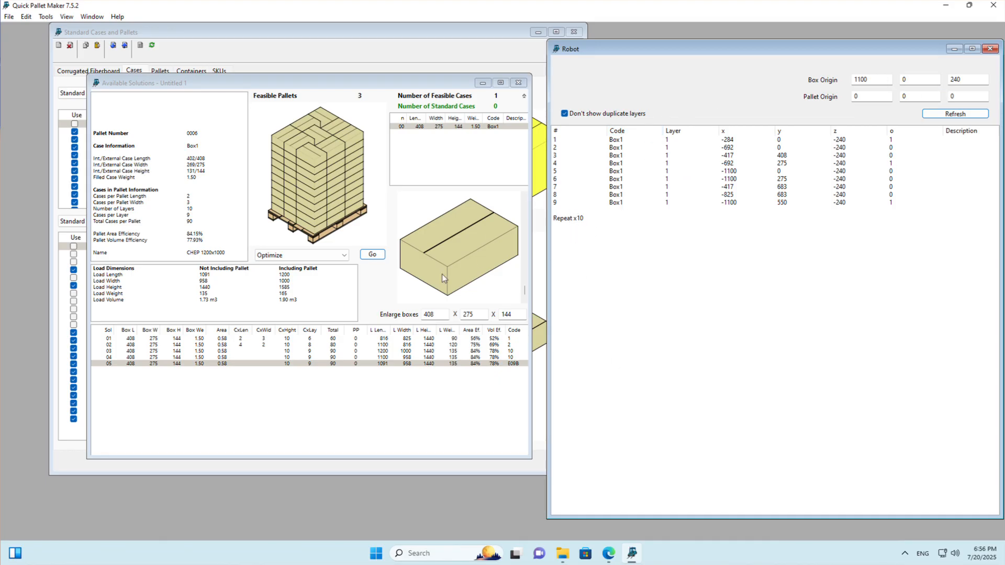
{"action": "left_click", "coordinate": [990, 49]}
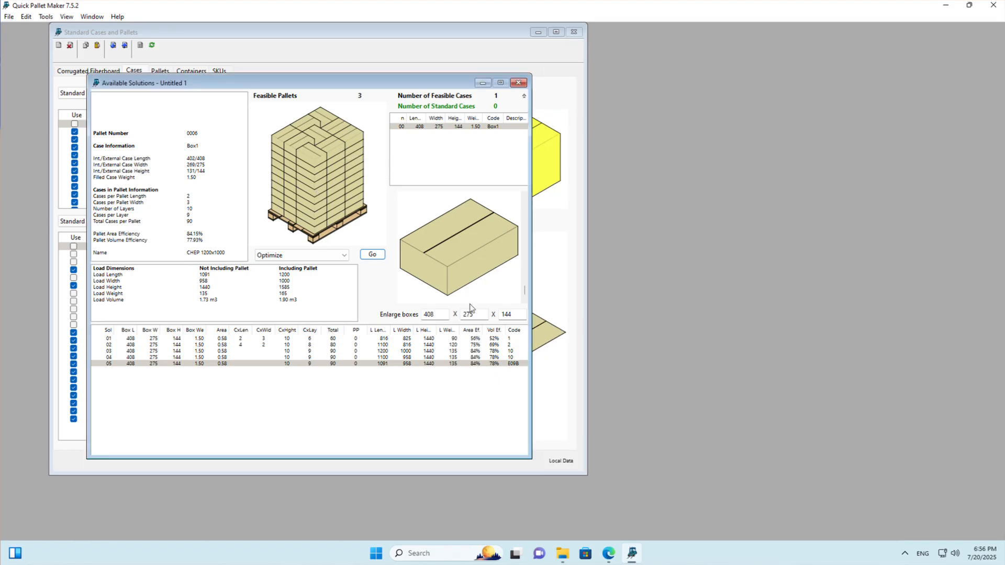
- Generate an Alternate Layers version of solution 05 and select the new solution
{"action": "left_click", "coordinate": [341, 365]}
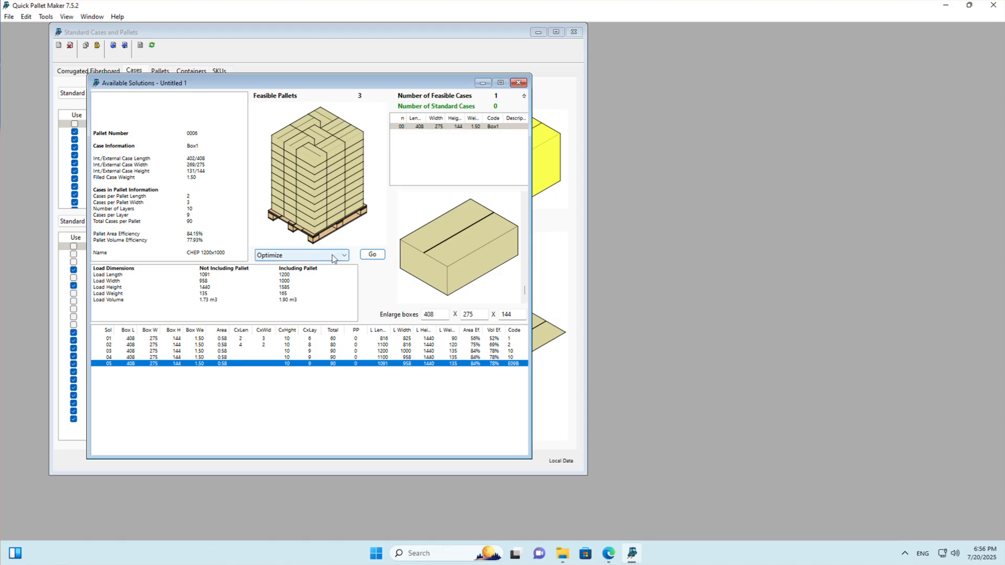
{"action": "left_click", "coordinate": [308, 256]}
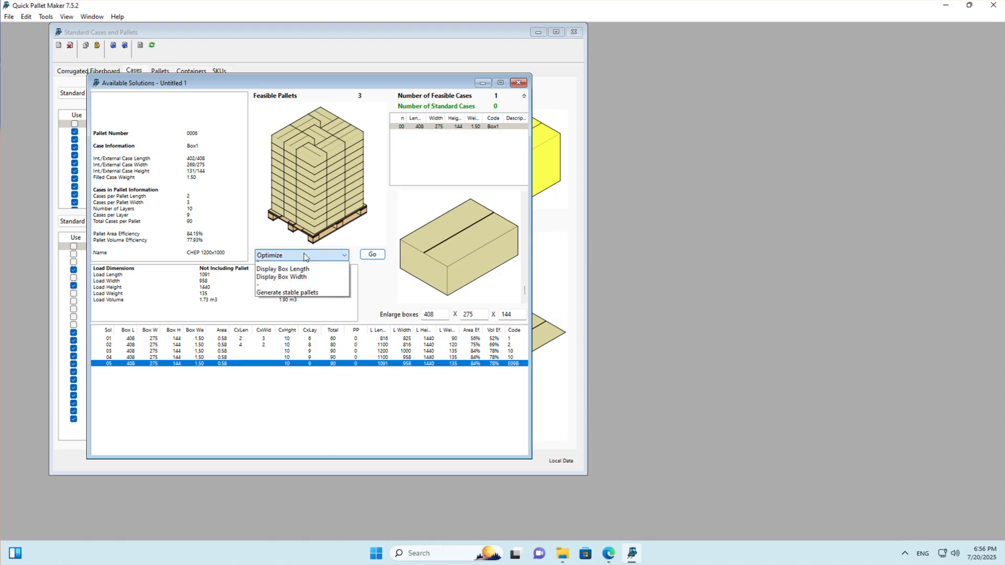
{"action": "left_click", "coordinate": [314, 297]}
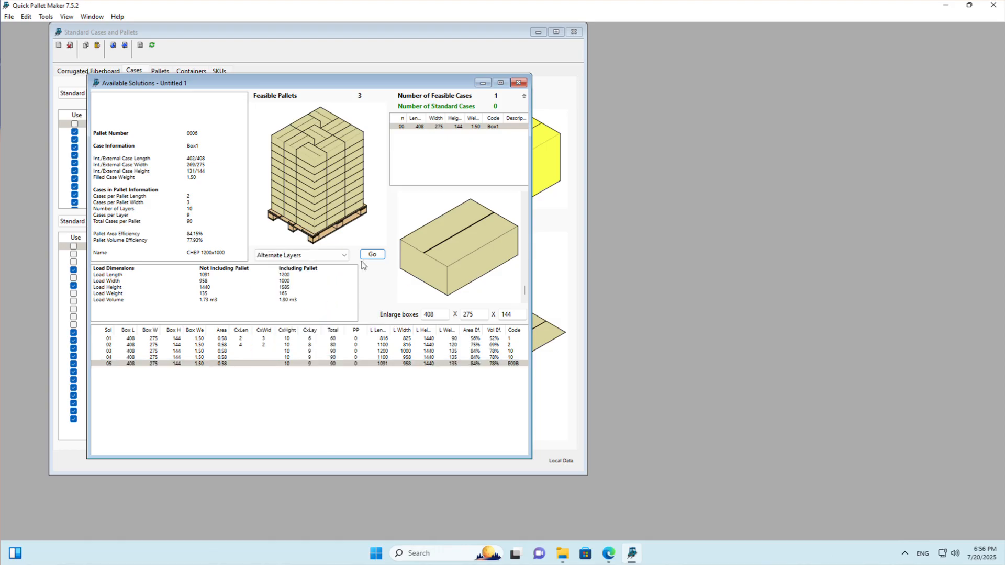
{"action": "left_click", "coordinate": [371, 254]}
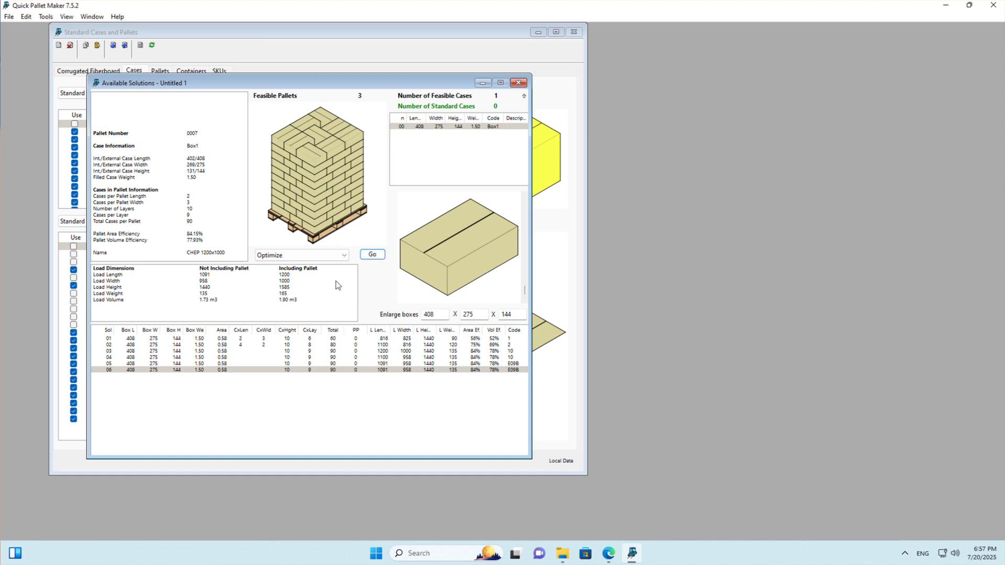
{"action": "left_click", "coordinate": [346, 371]}
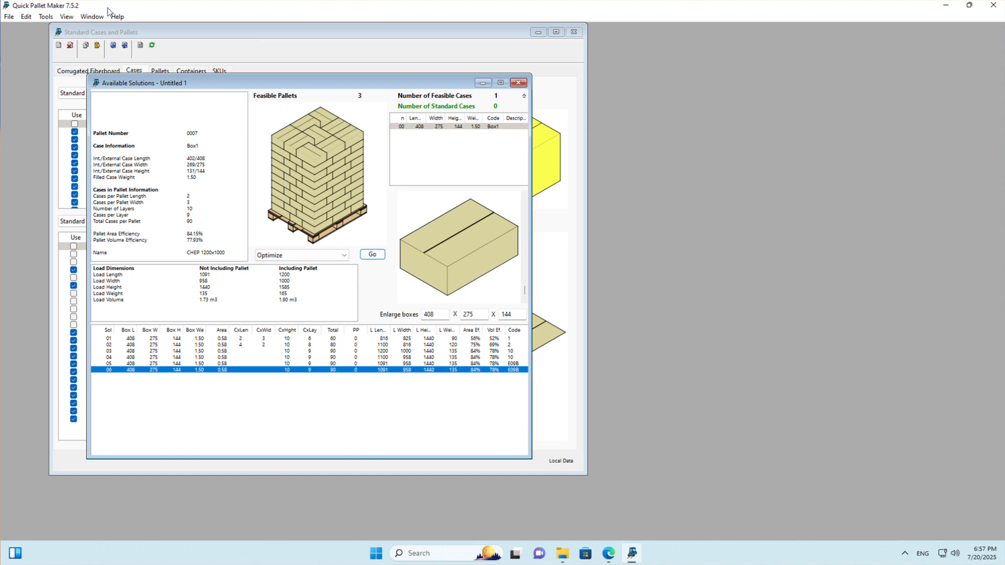
- Open the Robot window for the alternate-layer pallet and enlarge it beside the available solutions
{"action": "left_click", "coordinate": [99, 21]}
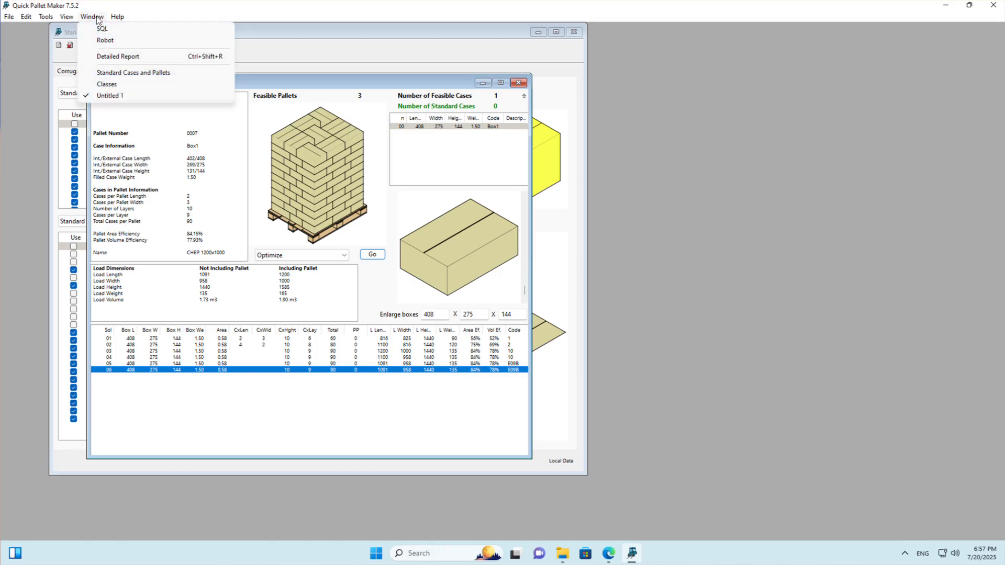
{"action": "left_click", "coordinate": [112, 41]}
{"action": "left_click_drag", "start_coordinate": [235, 78], "coordinate": [733, 63]}
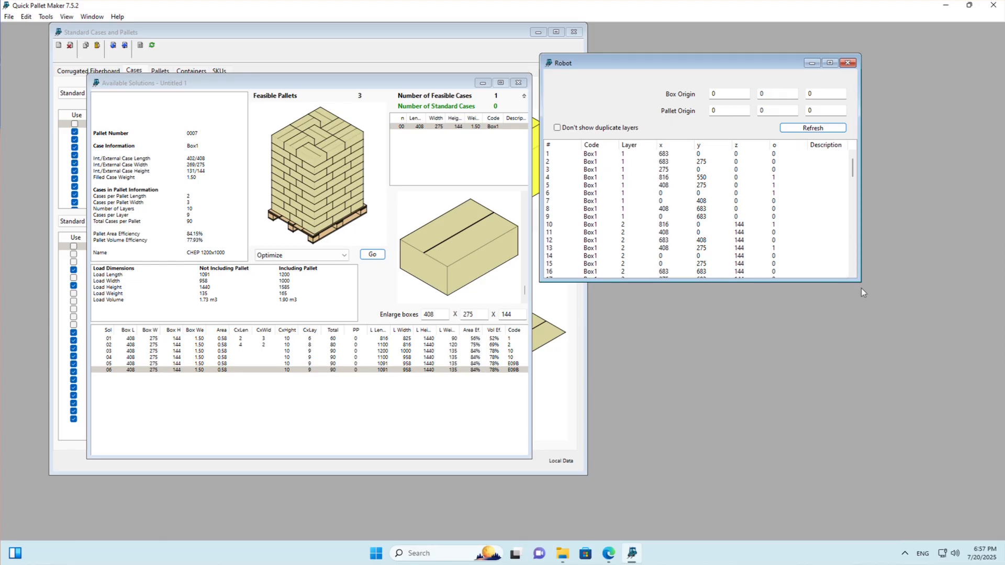
{"action": "left_click_drag", "start_coordinate": [859, 282], "coordinate": [989, 508]}
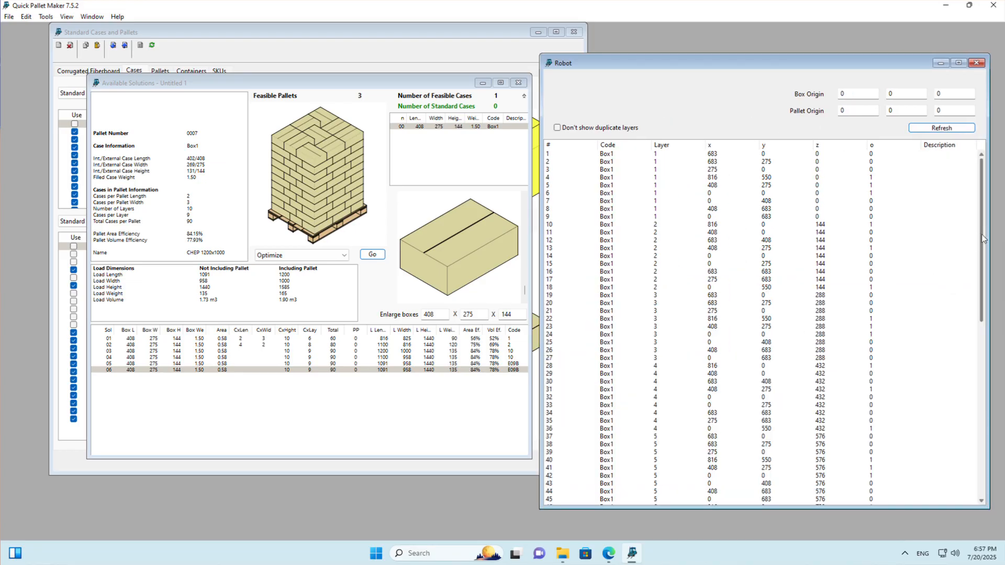
- Review the alternate-layer pallet's box coordinates, then hide duplicate layers and refresh the list
{"action": "left_click_drag", "start_coordinate": [982, 238], "coordinate": [982, 419]}
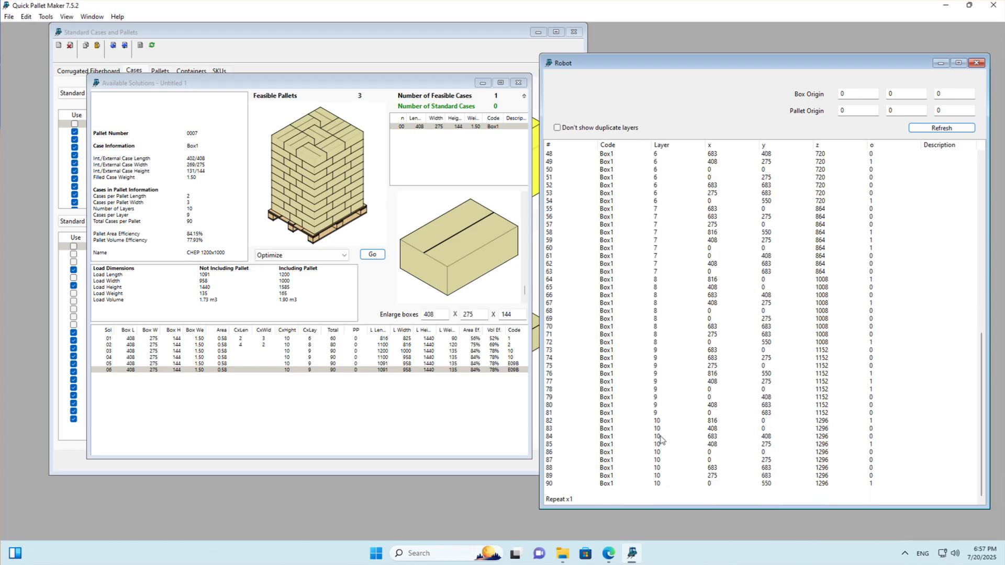
{"action": "left_click", "coordinate": [557, 129]}
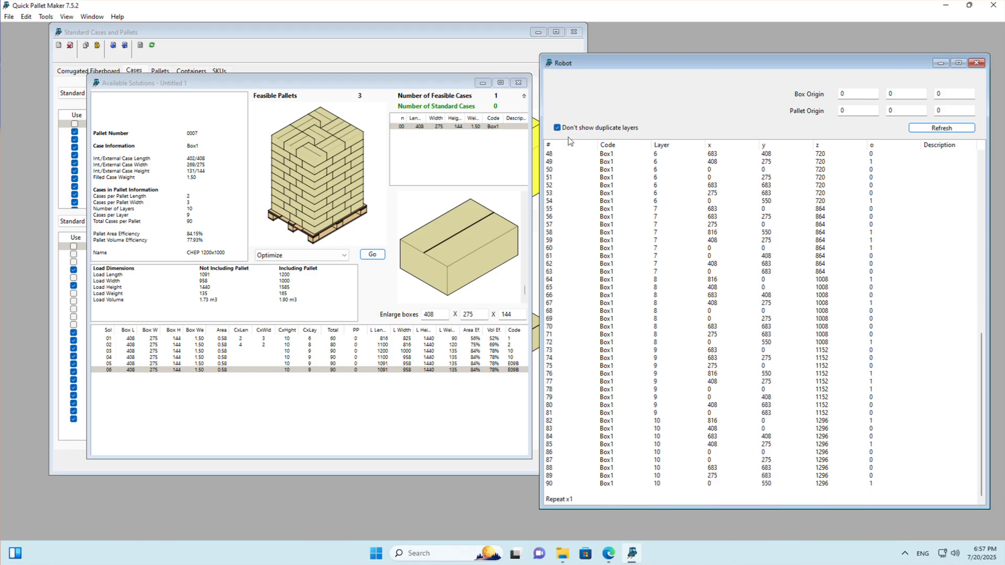
{"action": "left_click", "coordinate": [931, 130]}
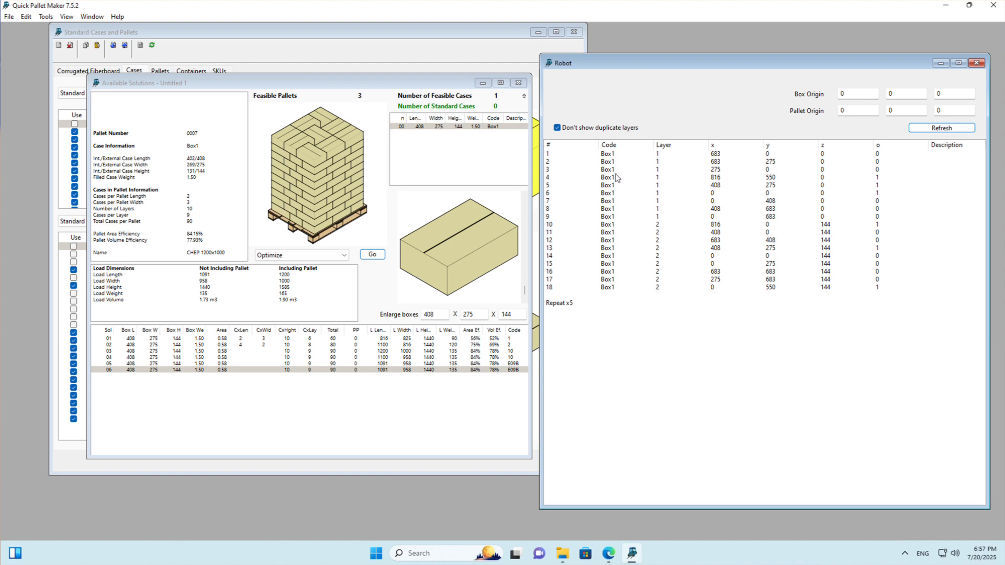
- Select all coordinate rows including the repeat line and copy them with headers
{"action": "left_click", "coordinate": [654, 155]}
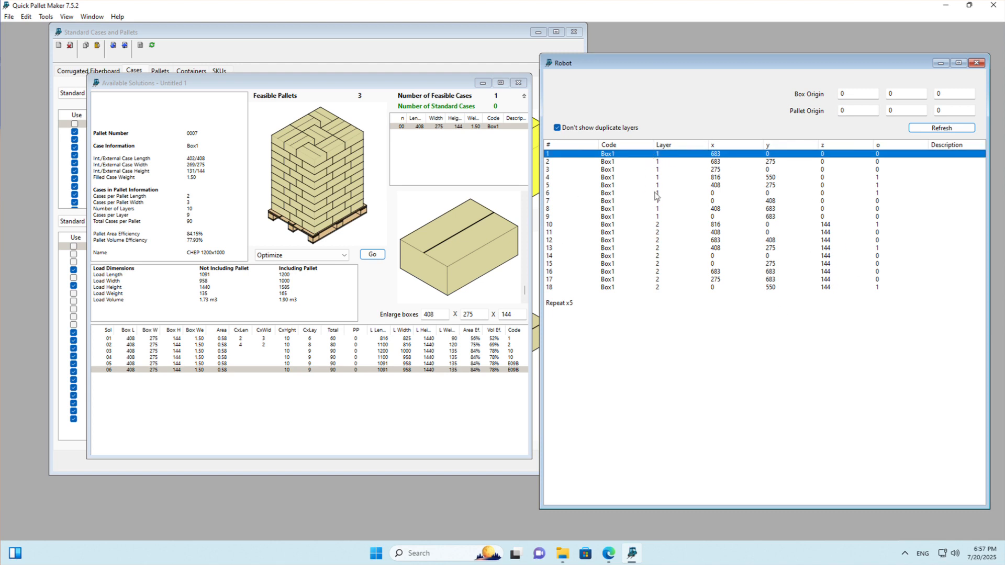
{"action": "left_click", "coordinate": [647, 304], "text": "shift"}
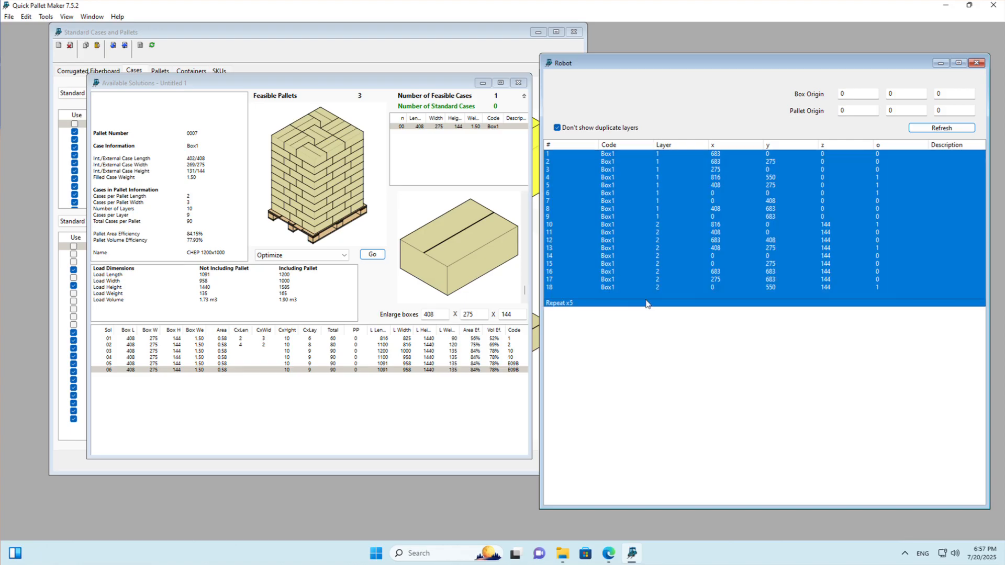
{"action": "right_click", "coordinate": [664, 194]}
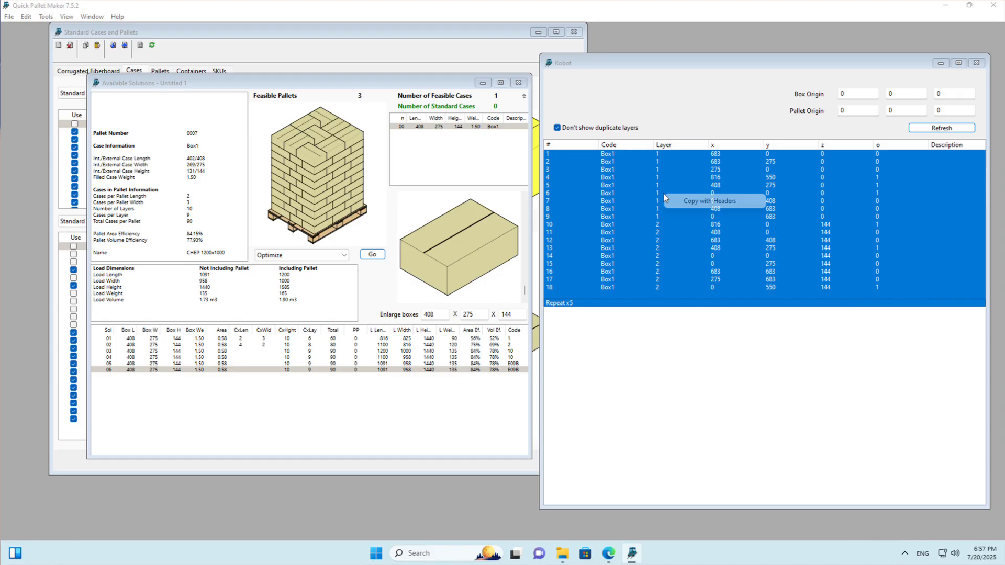
{"action": "left_click", "coordinate": [706, 202]}
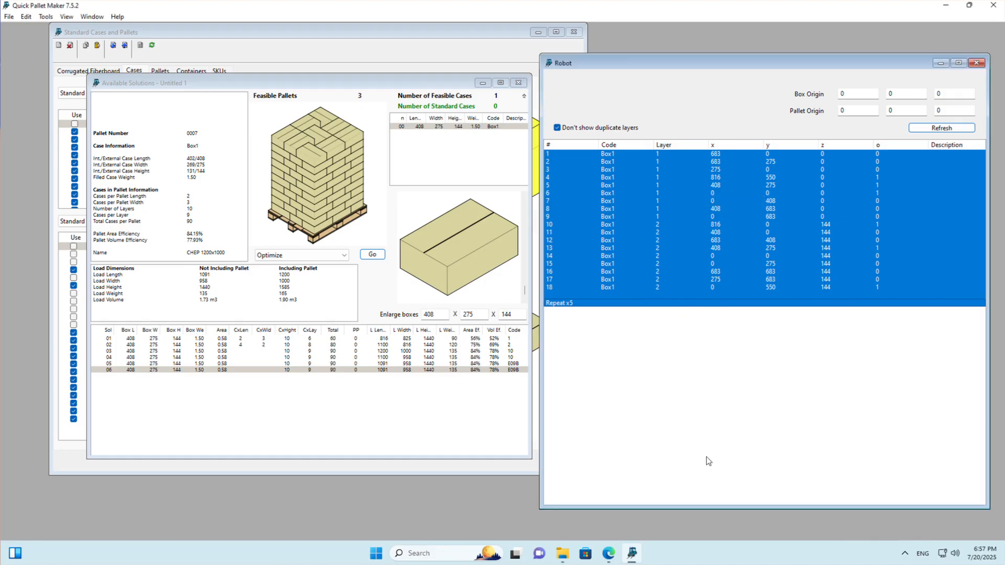
- Switch to the Excel workbook in the Edge browser and paste the coordinates at cell B2 of Sheet2
{"action": "left_click", "coordinate": [608, 553]}
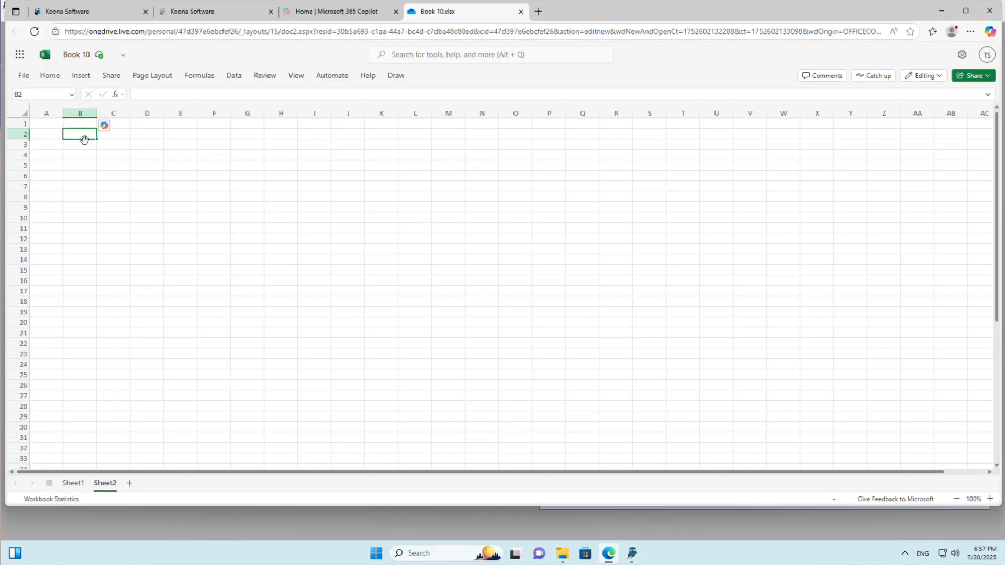
{"action": "right_click", "coordinate": [87, 140]}
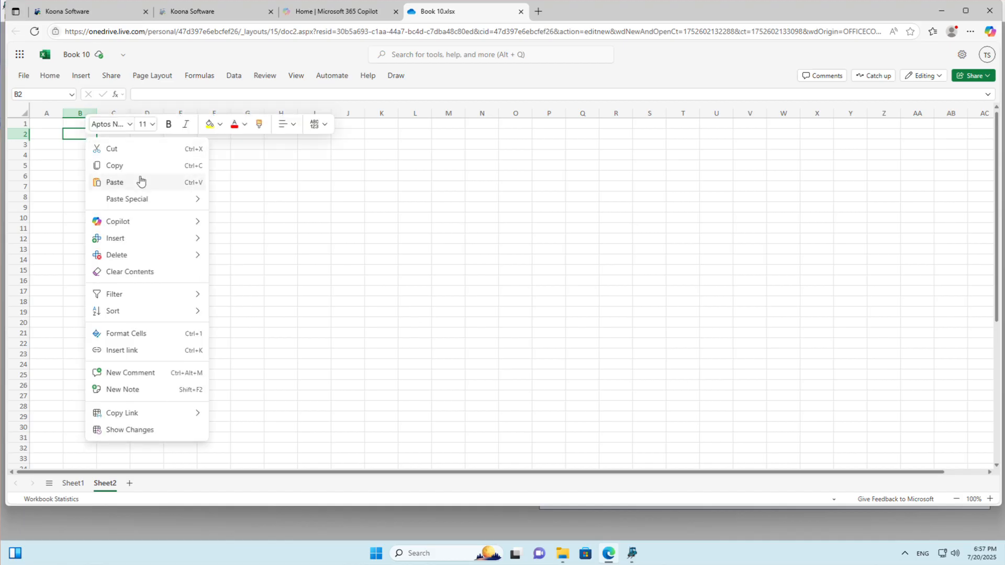
{"action": "left_click", "coordinate": [140, 181]}
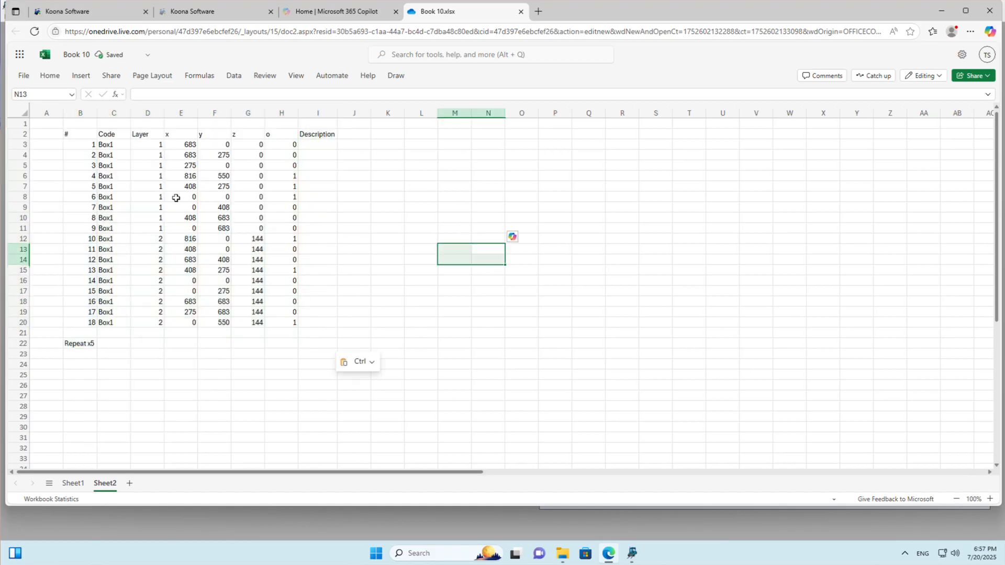
- Return to Quick Pallet Maker and start exporting the pallet's box coordinates
{"action": "left_click", "coordinate": [632, 555]}
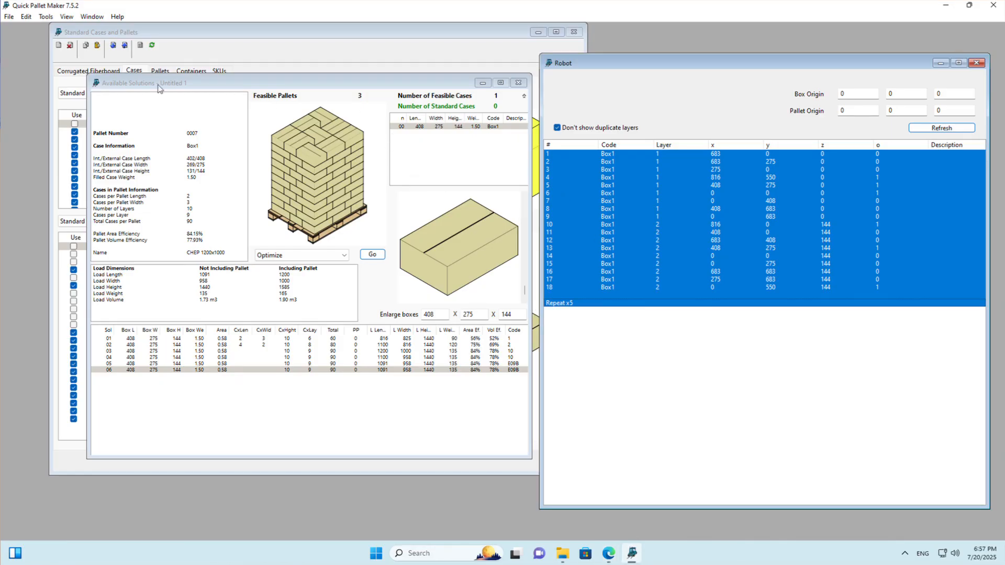
{"action": "left_click", "coordinate": [8, 18]}
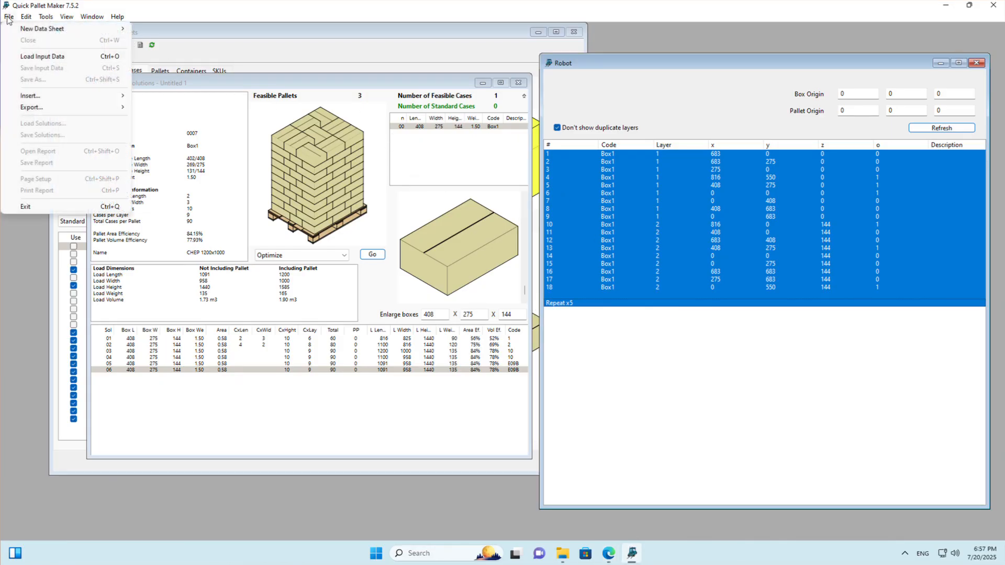
{"action": "mouse_move", "coordinate": [81, 114]}
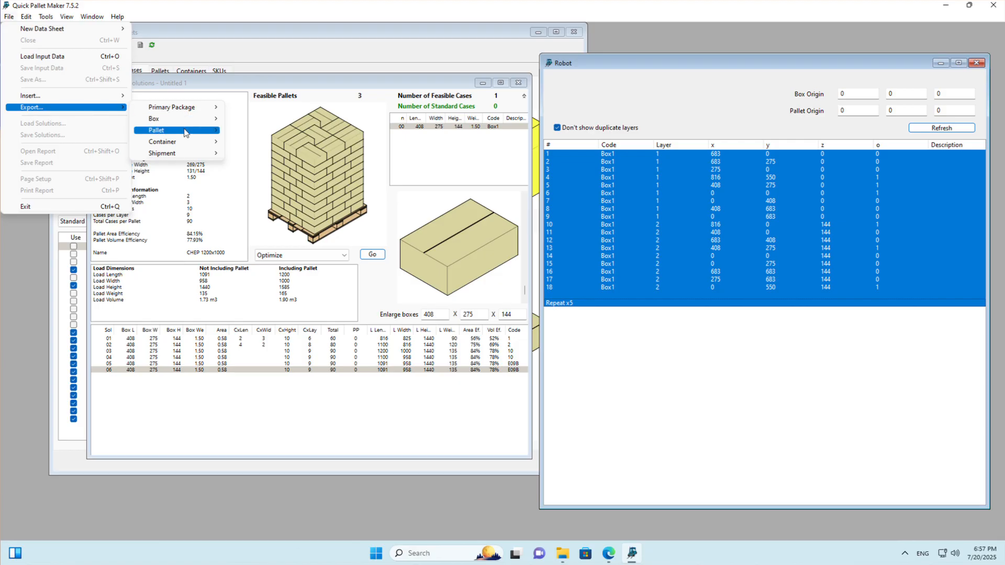
{"action": "mouse_move", "coordinate": [172, 131]}
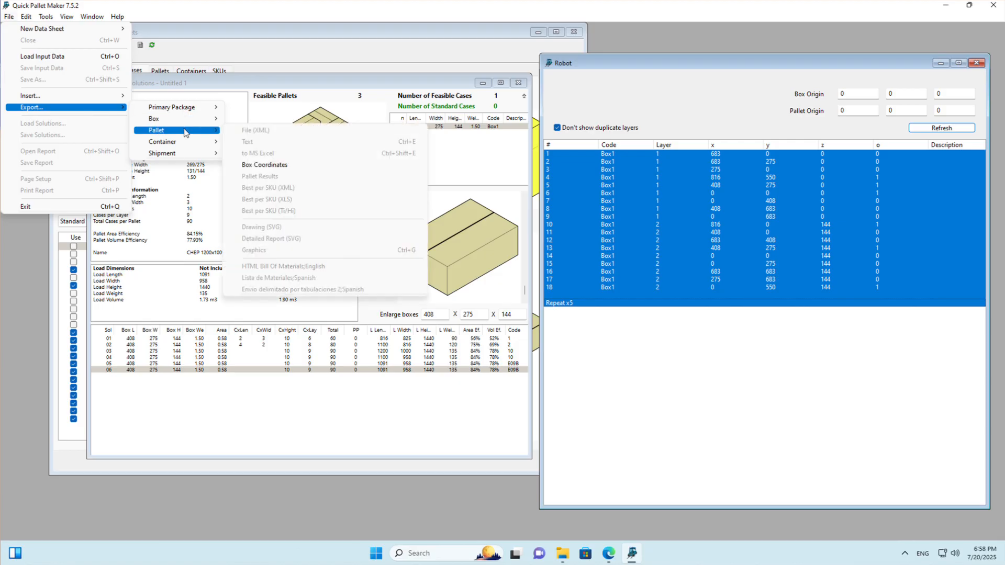
{"action": "left_click", "coordinate": [294, 166]}
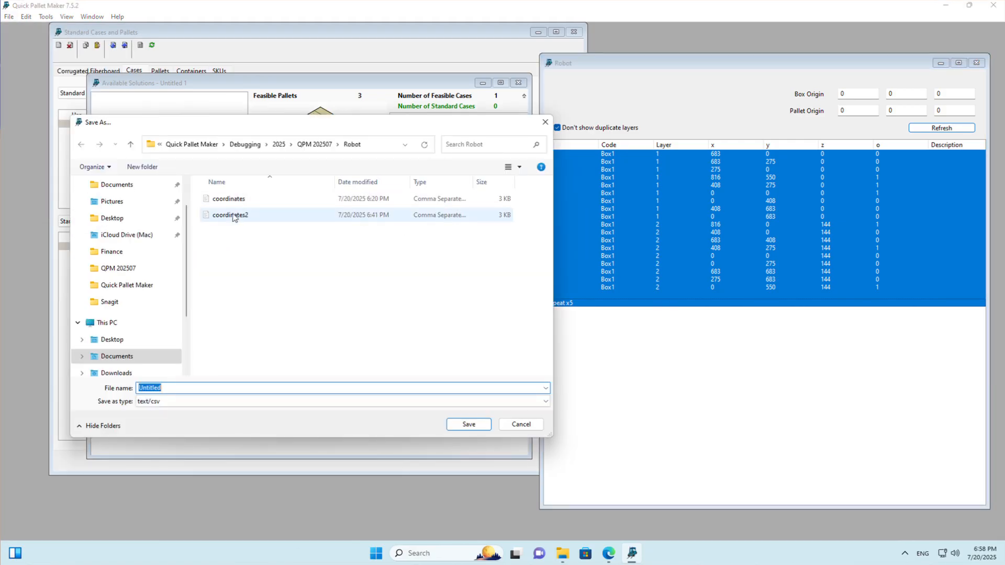
- Save the box coordinates as a text/csv file named coordinates3 in the Robot folder
{"action": "left_click", "coordinate": [233, 215]}
{"action": "left_click", "coordinate": [176, 402]}
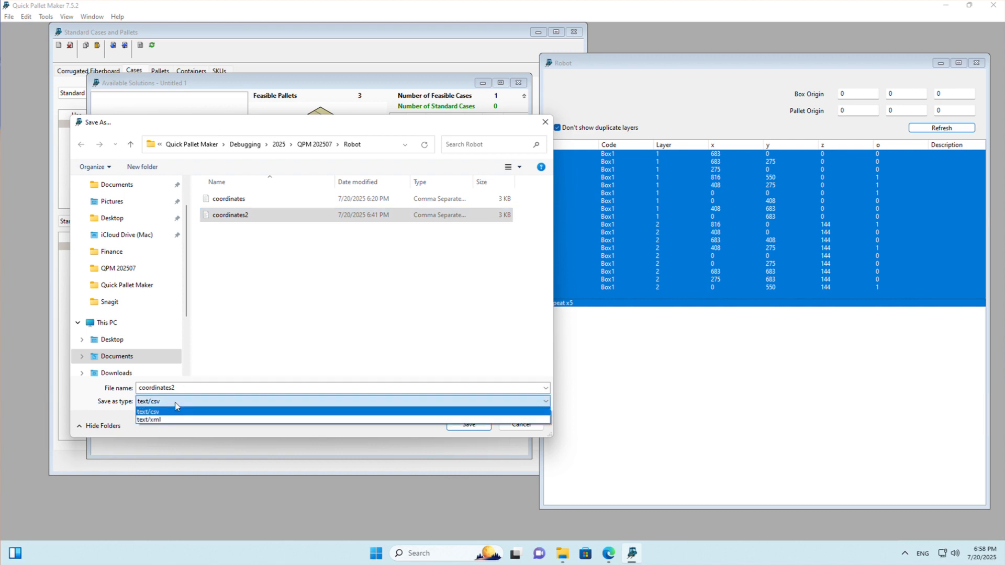
{"action": "left_click", "coordinate": [211, 405]}
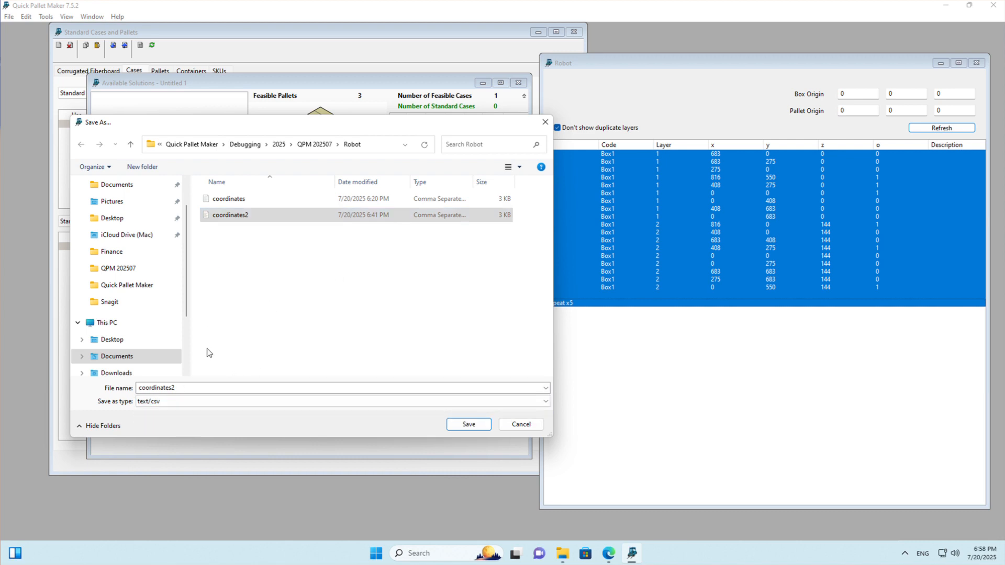
{"action": "left_click", "coordinate": [200, 385]}
{"action": "left_click", "coordinate": [199, 386]}
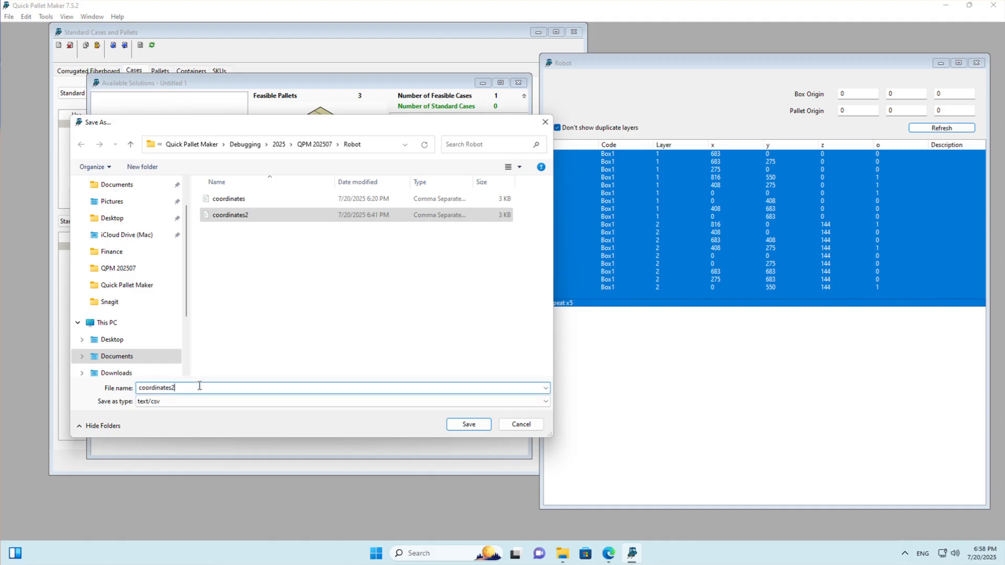
{"action": "key", "text": "BackSpace"}
{"action": "type", "text": "3"}
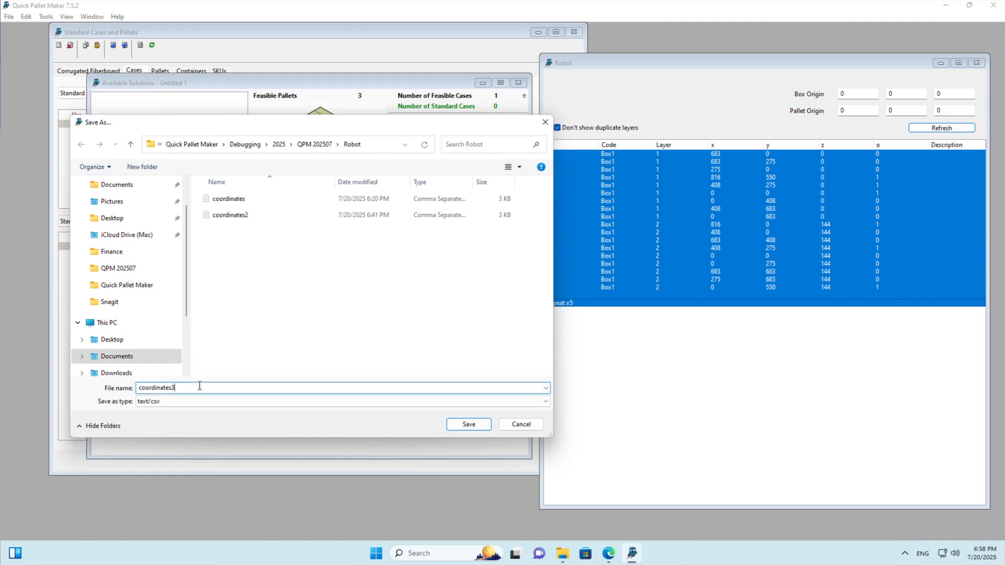
{"action": "left_click", "coordinate": [486, 429]}
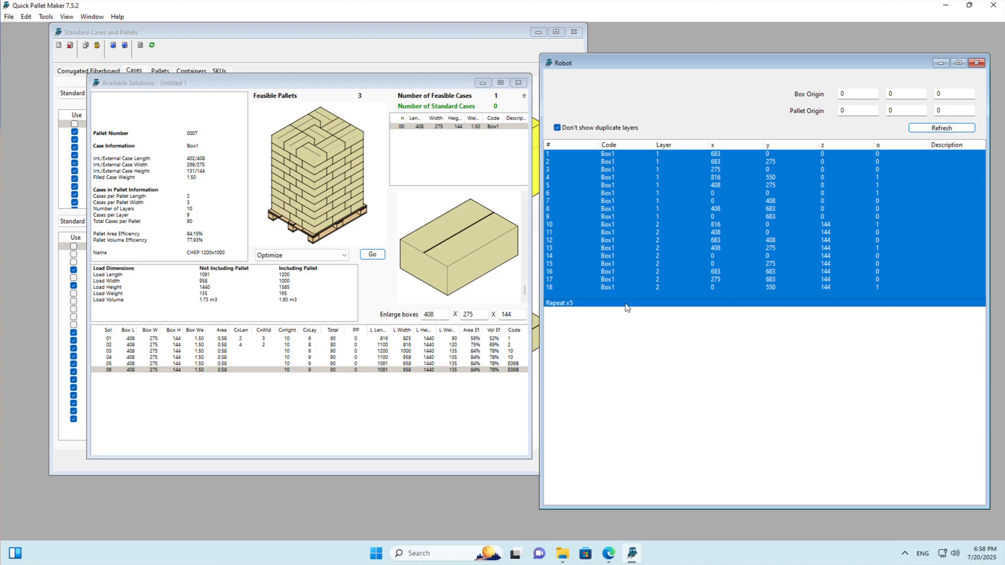
- Close the Robot window and create a new Box on Pallet data sheet
{"action": "left_click", "coordinate": [976, 64]}
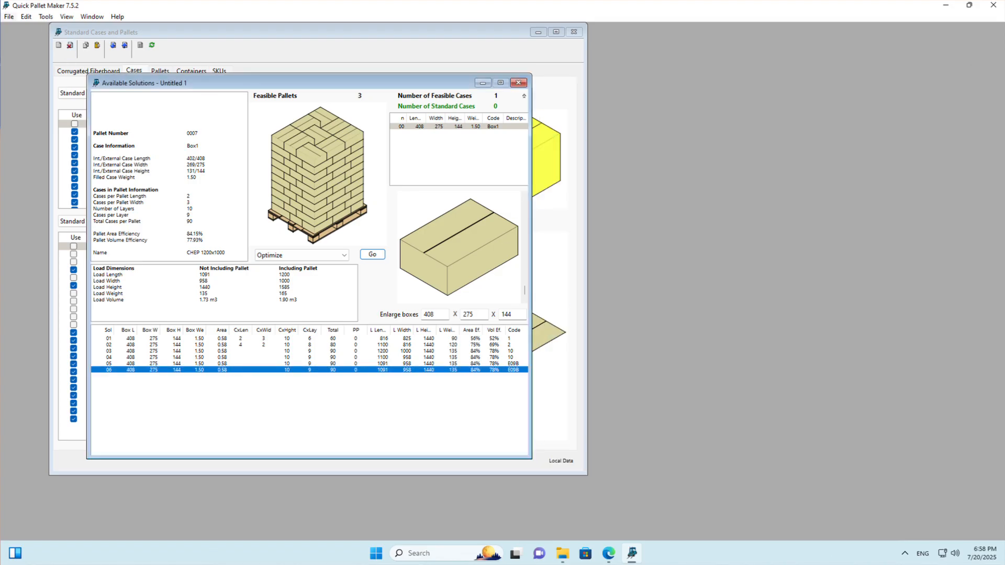
{"action": "left_click", "coordinate": [11, 18]}
{"action": "mouse_move", "coordinate": [63, 29]}
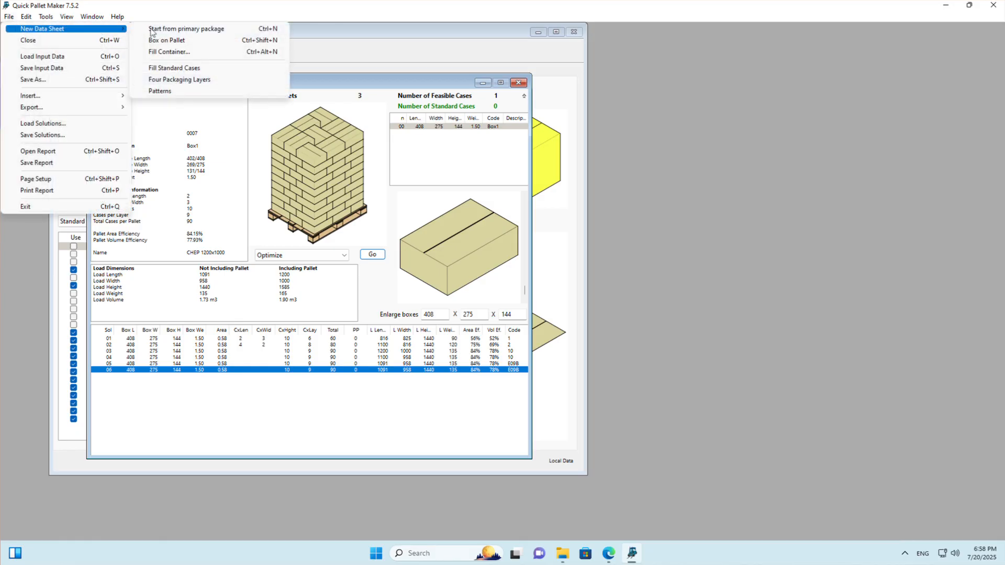
{"action": "left_click", "coordinate": [163, 41]}
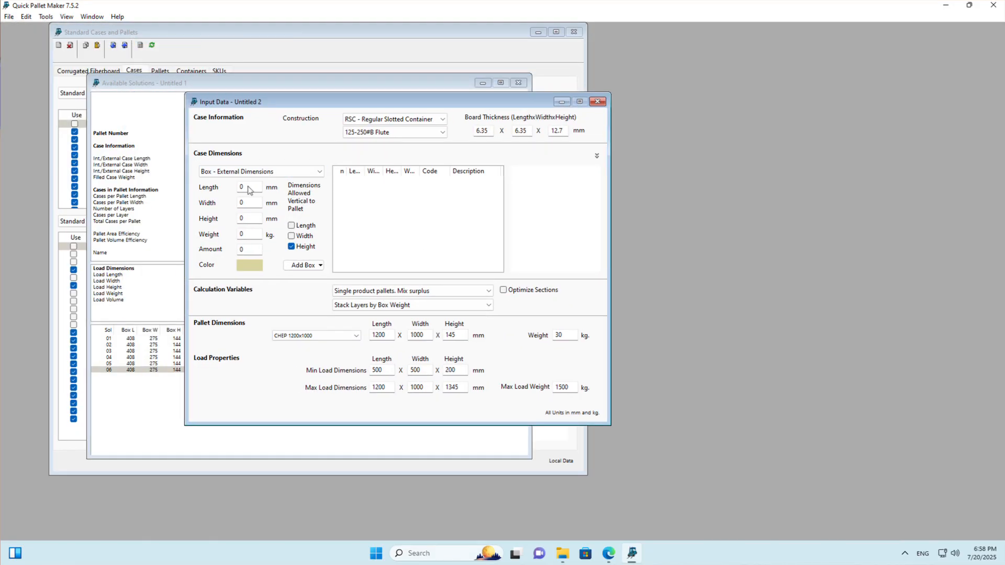
- Add a box with external dimensions 293 x 191 x 164 mm and a weight of 1.5 kg
{"action": "left_click", "coordinate": [250, 187]}
{"action": "key", "text": "Tab"}
{"action": "key", "text": "Tab"}
{"action": "type", "text": "164"}
{"action": "key", "text": "Tab"}
{"action": "key", "text": "Tab"}
{"action": "left_click", "coordinate": [312, 266]}
{"action": "left_click", "coordinate": [314, 278]}
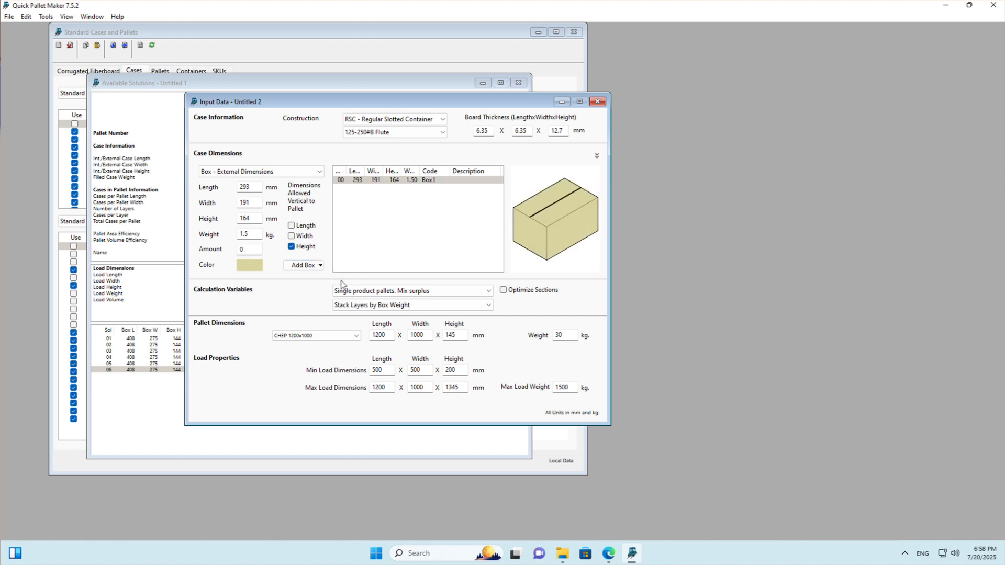
- Set the maximum load height to 1700 mm and calculate the pallet solutions
{"action": "double_click", "coordinate": [453, 388]}
{"action": "type", "text": "1700"}
{"action": "left_click", "coordinate": [54, 19]}
{"action": "left_click", "coordinate": [58, 27]}
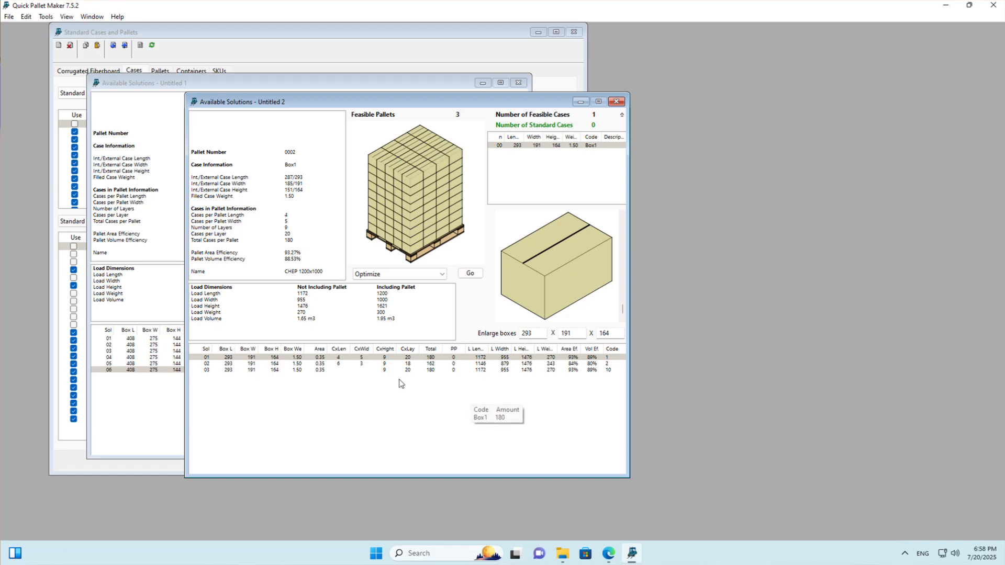
- Generate an Alternate Layers version of solution 03 and inspect the resulting solution 04 in the 3D view
{"action": "left_click", "coordinate": [390, 370]}
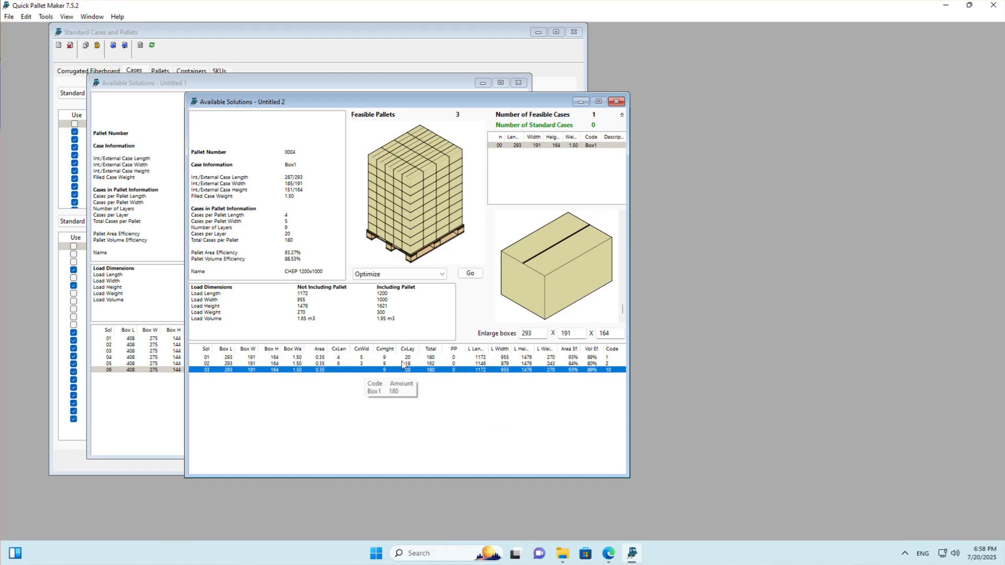
{"action": "left_click", "coordinate": [411, 200]}
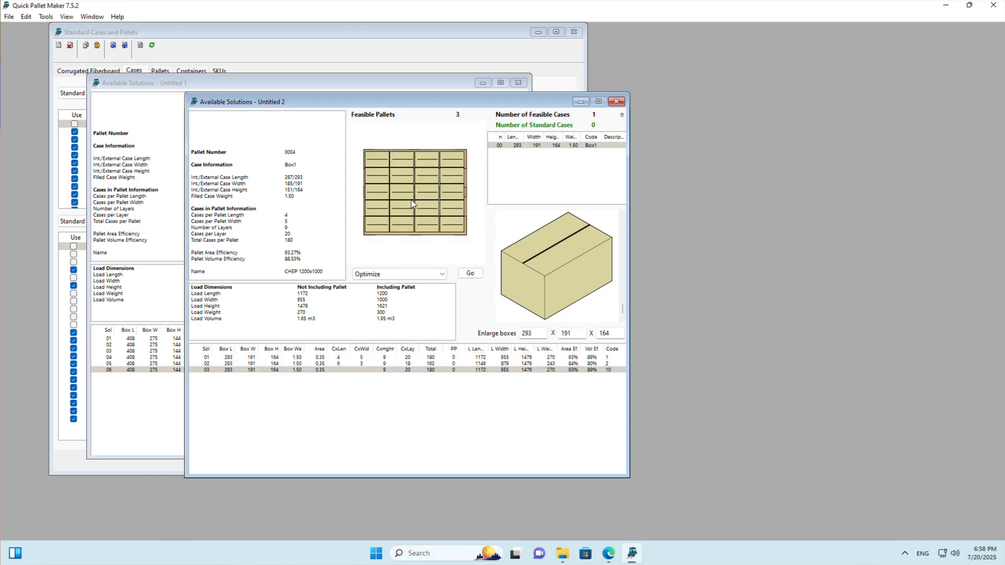
{"action": "left_click", "coordinate": [436, 274]}
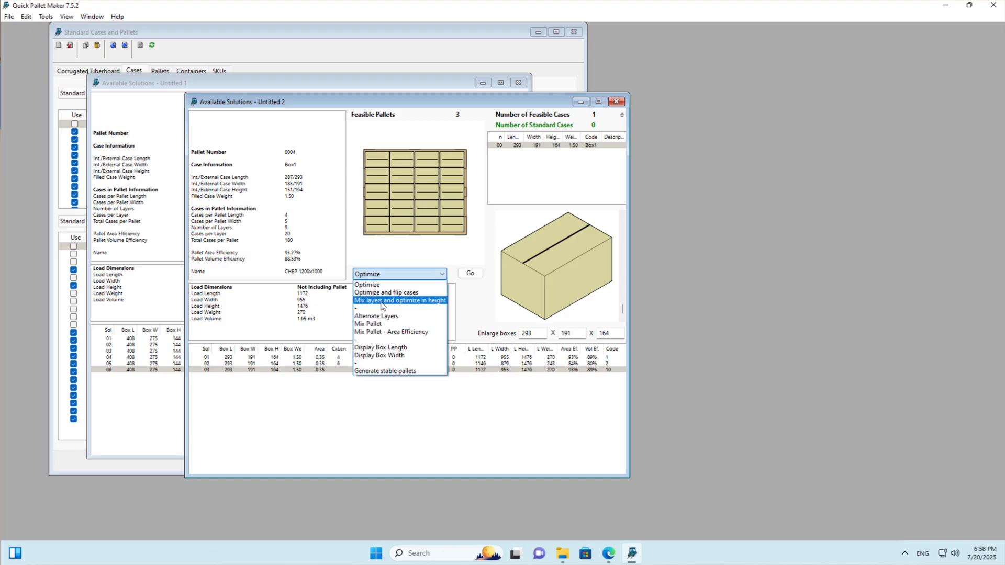
{"action": "left_click", "coordinate": [381, 316]}
{"action": "left_click", "coordinate": [470, 274]}
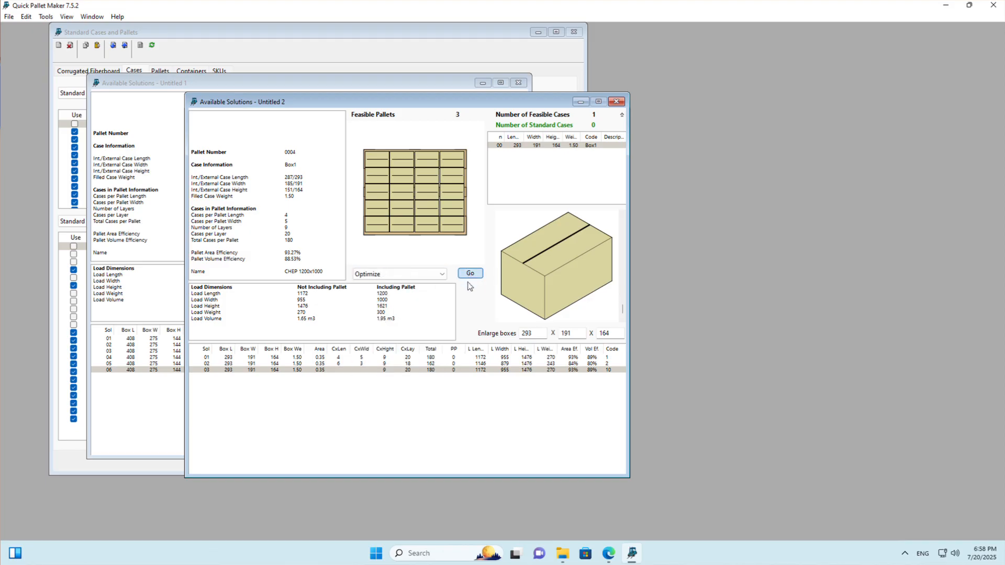
{"action": "left_click", "coordinate": [433, 376]}
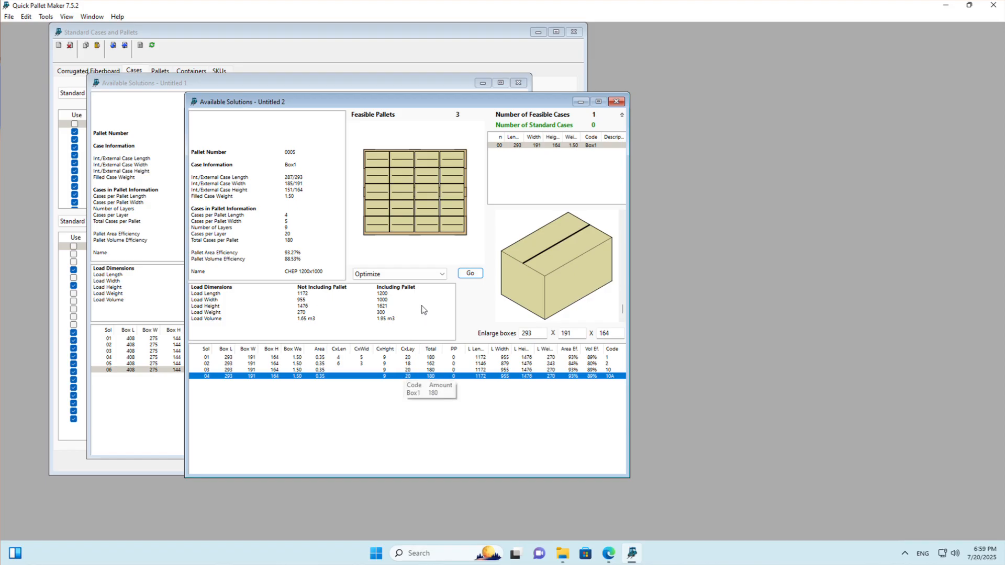
{"action": "left_click", "coordinate": [445, 187]}
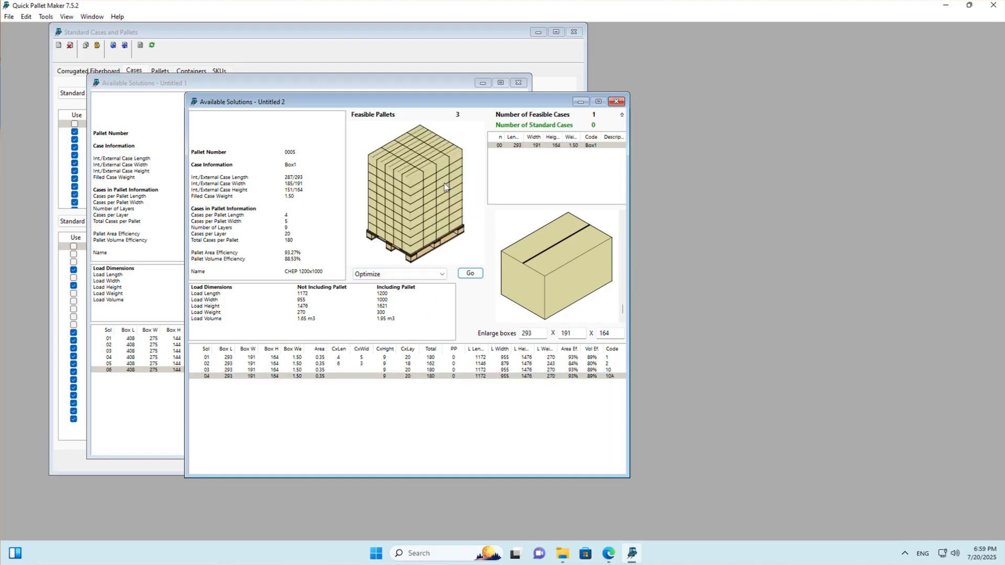
- Optimize solution 03 and inspect solution 06 in the top and 3D views
{"action": "left_click", "coordinate": [443, 370]}
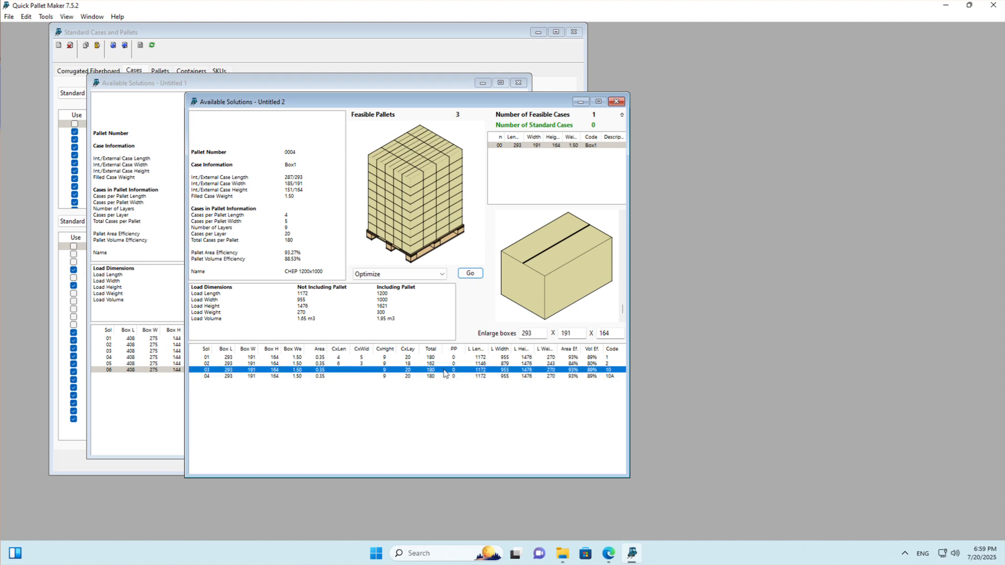
{"action": "left_click", "coordinate": [472, 273]}
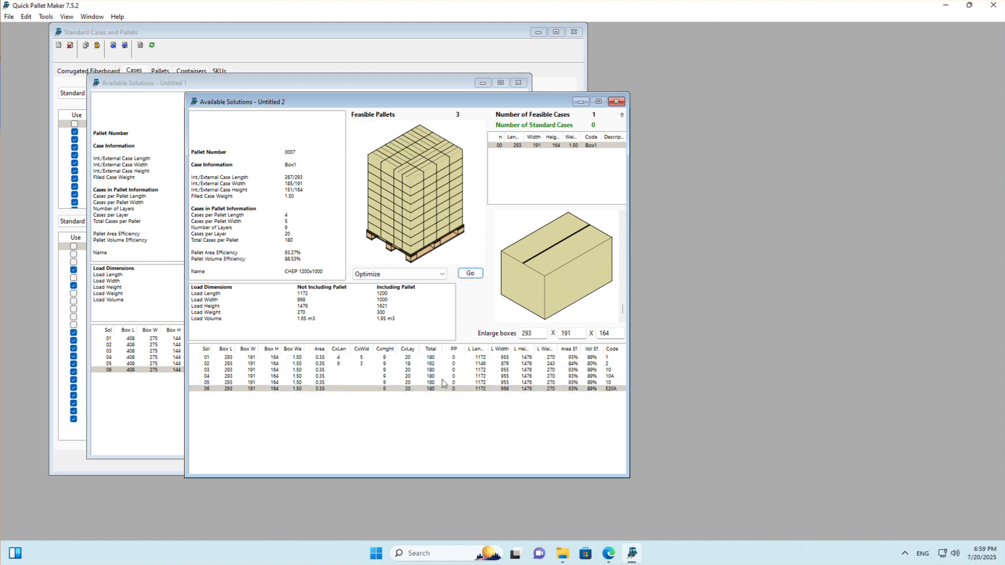
{"action": "left_click", "coordinate": [425, 209]}
{"action": "left_click", "coordinate": [425, 210]}
{"action": "left_click", "coordinate": [425, 209]}
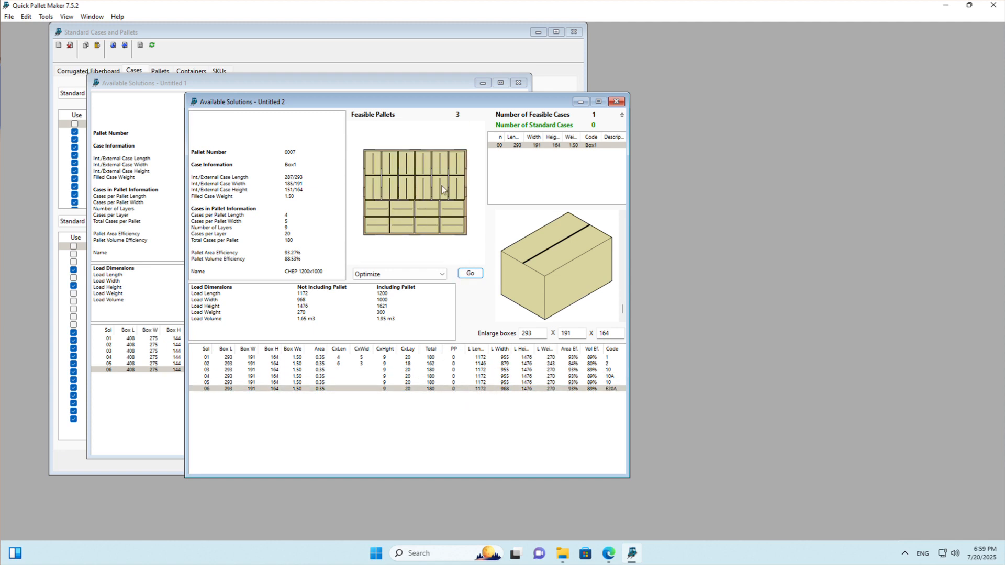
{"action": "left_click", "coordinate": [429, 206]}
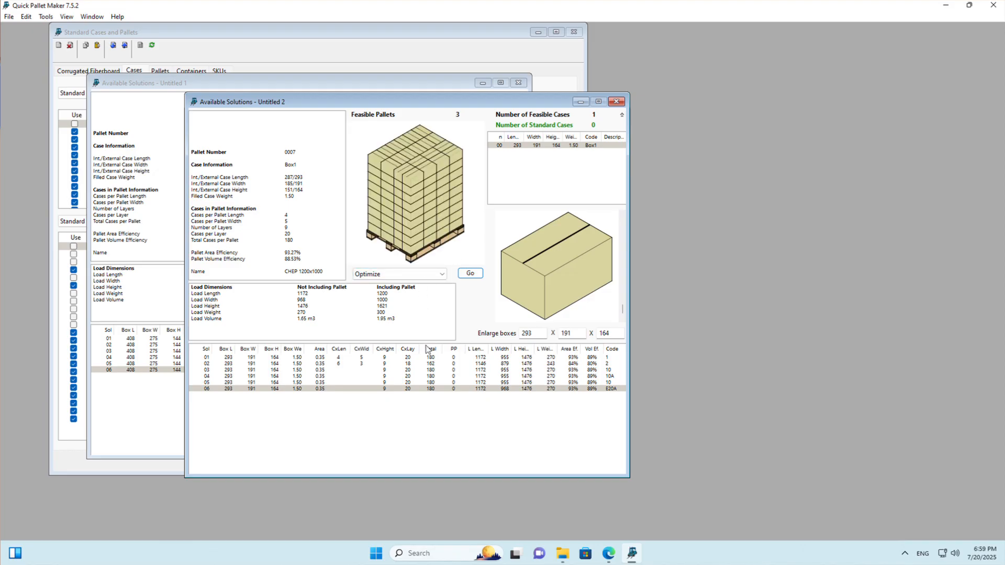
- Generate an Alternate Layers version of solution 06 and select the new solution to display its pallet
{"action": "left_click", "coordinate": [392, 390]}
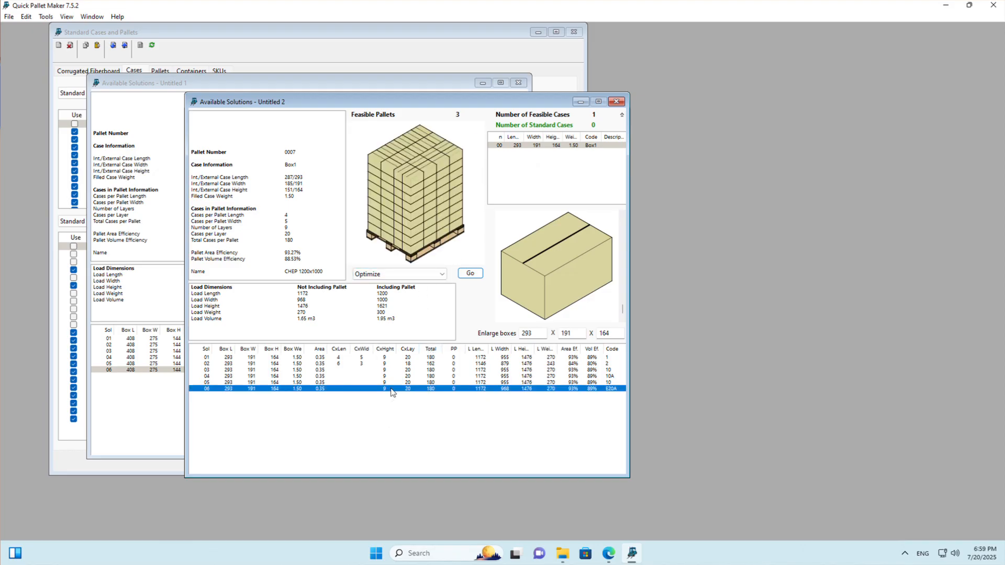
{"action": "left_click", "coordinate": [441, 274]}
{"action": "left_click", "coordinate": [398, 316]}
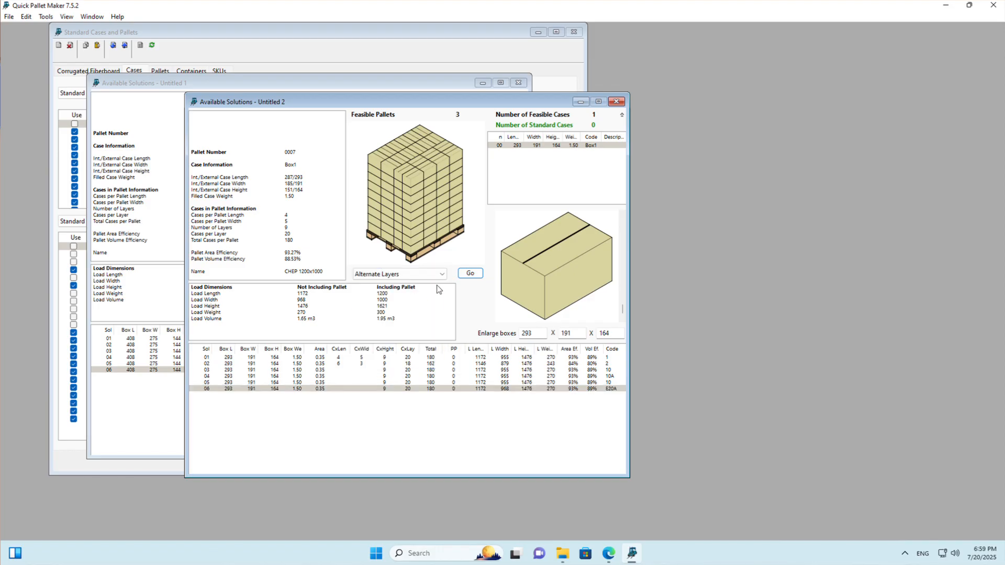
{"action": "left_click", "coordinate": [467, 274]}
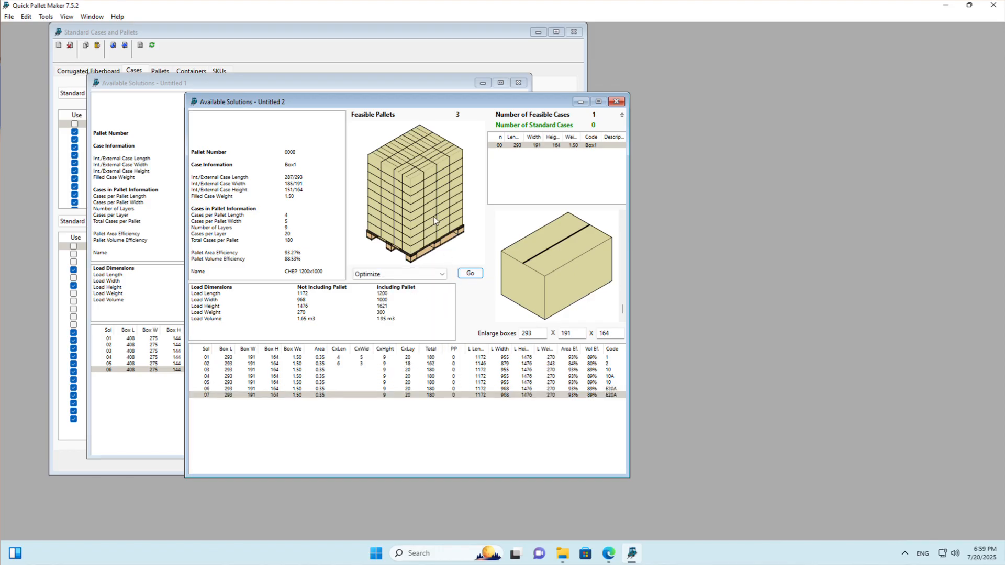
{"action": "left_click", "coordinate": [403, 395]}
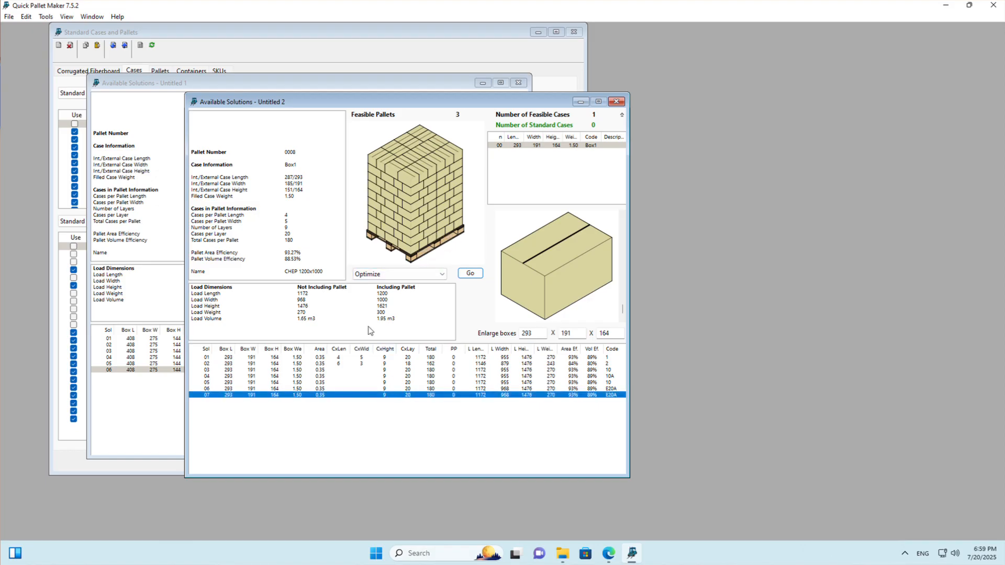
- Show the robot box coordinates for solution 07 in a repositioned and enlarged Robot window beside the pallet view
{"action": "left_click", "coordinate": [91, 17]}
{"action": "left_click", "coordinate": [100, 41]}
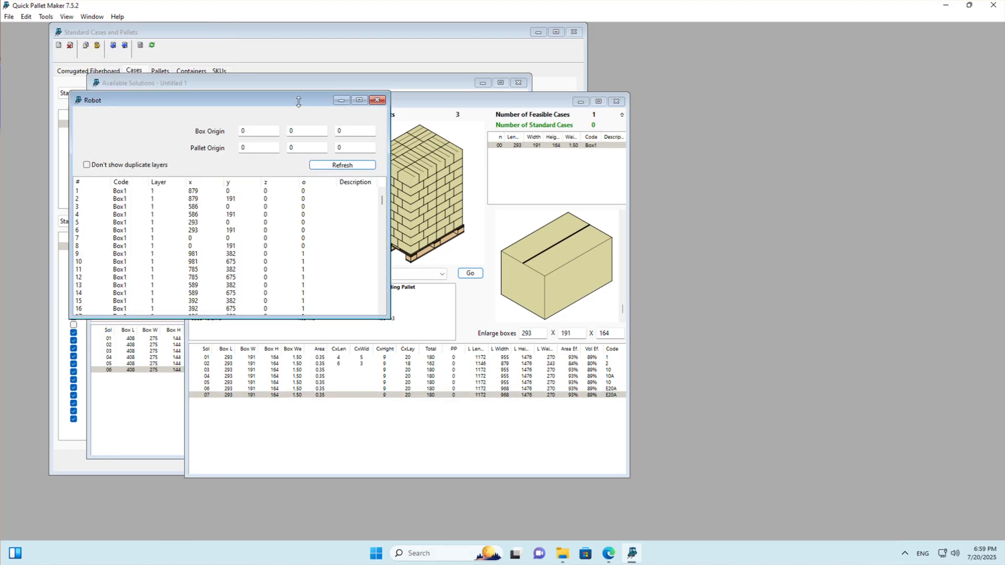
{"action": "left_click_drag", "start_coordinate": [299, 101], "coordinate": [733, 64]}
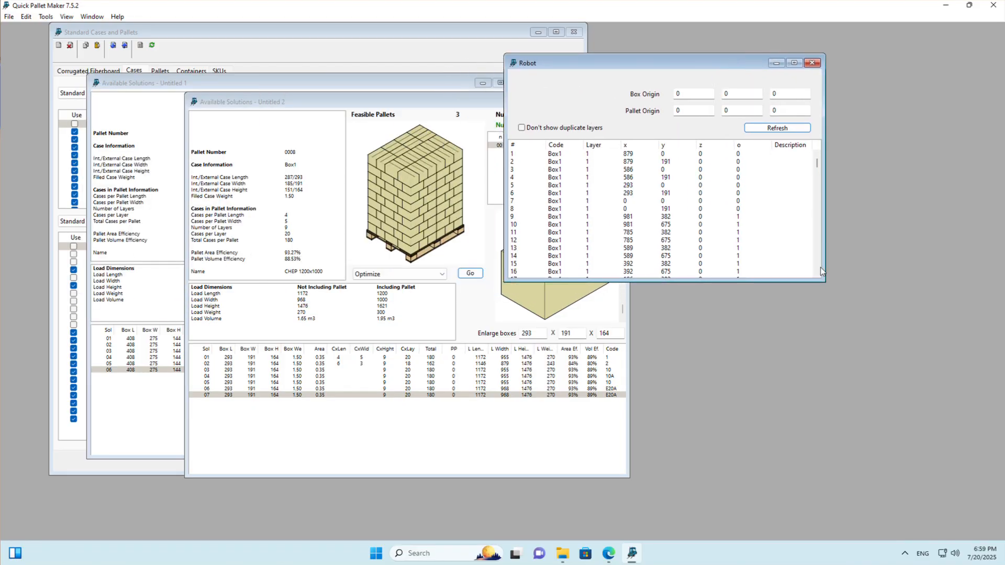
{"action": "left_click_drag", "start_coordinate": [826, 282], "coordinate": [961, 493]}
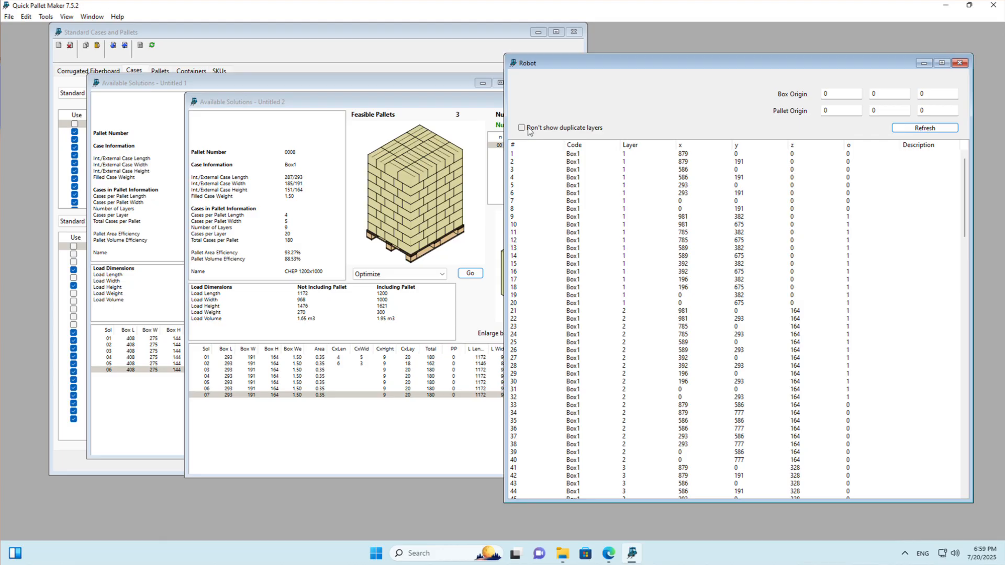
- Turn on the option to hide duplicate layers, refresh the robot coordinates, and review the list through its last layer
{"action": "scroll", "coordinate": [737, 358], "scroll_direction": "down", "scroll_amount": 20}
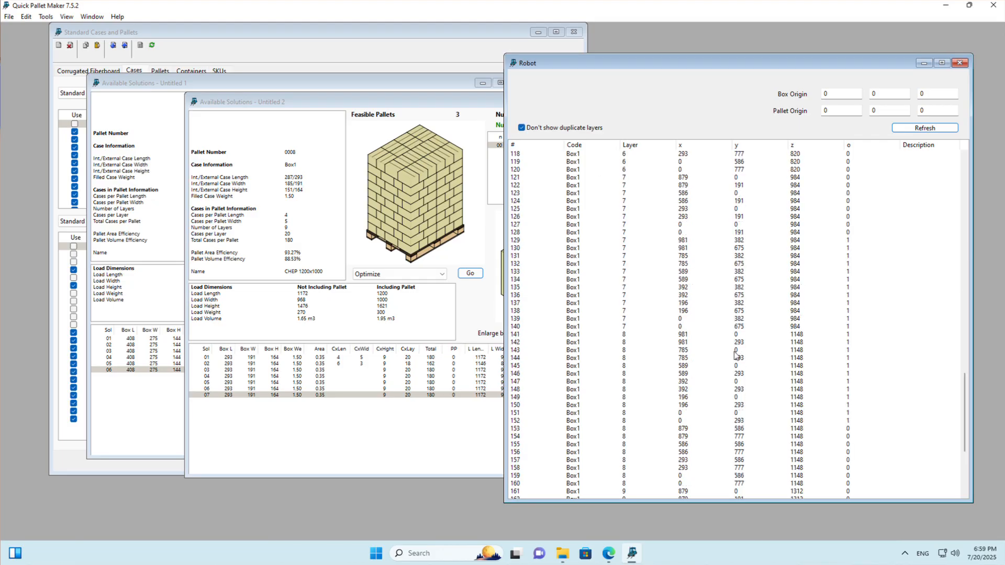
{"action": "scroll", "coordinate": [785, 267], "scroll_direction": "up", "scroll_amount": 20}
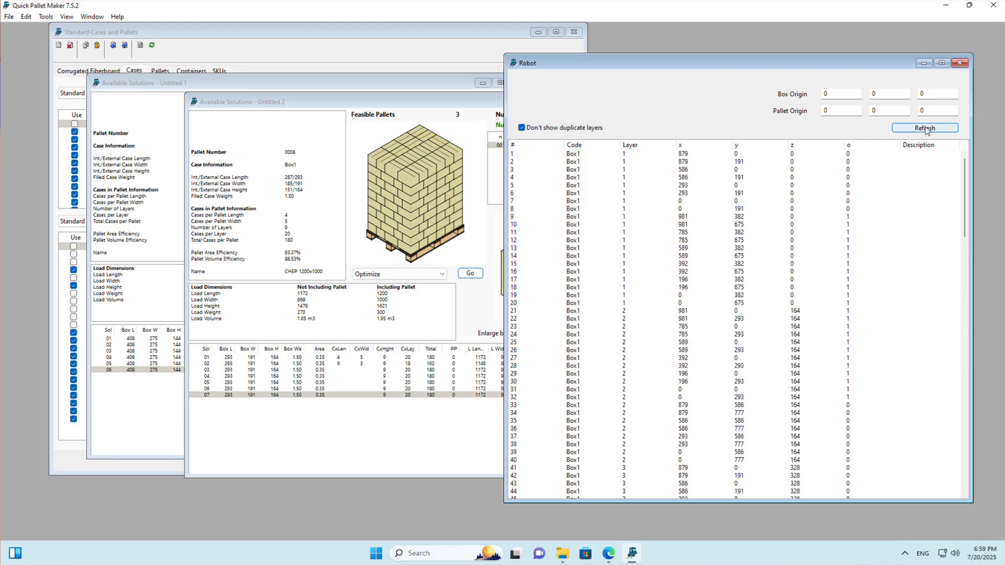
{"action": "left_click", "coordinate": [925, 129]}
{"action": "scroll", "coordinate": [921, 263], "scroll_direction": "down", "scroll_amount": 20}
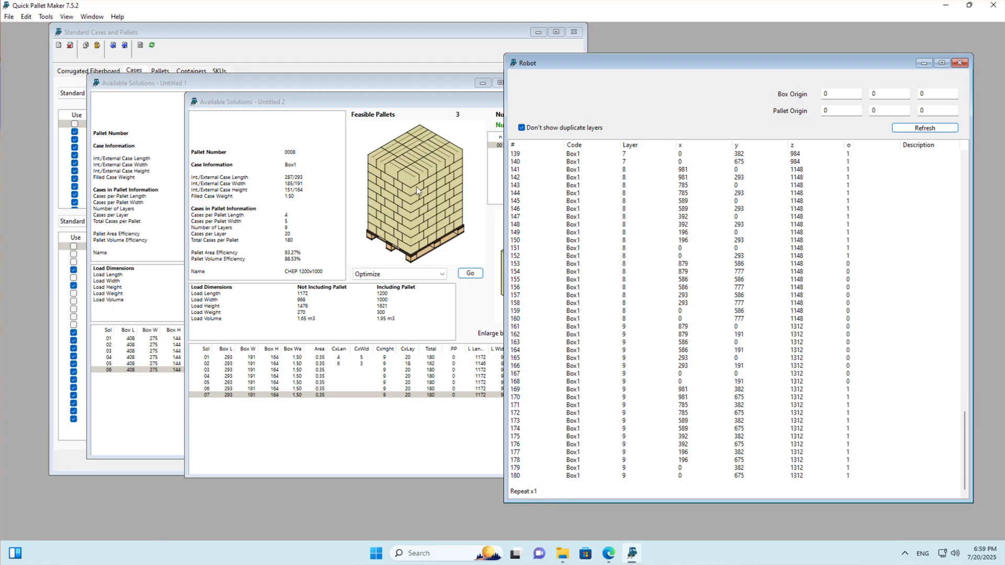
{"action": "mouse_move", "coordinate": [407, 177]}
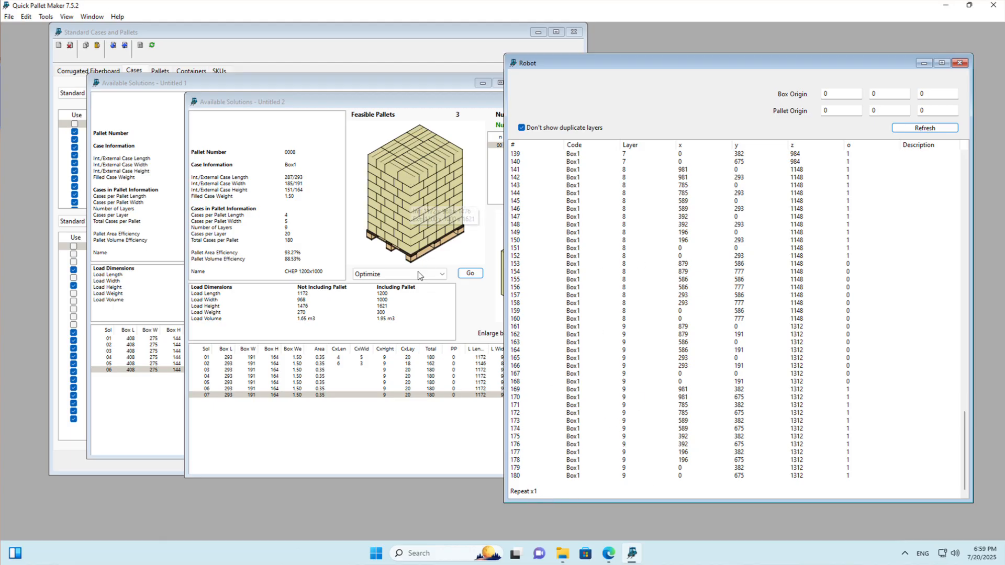